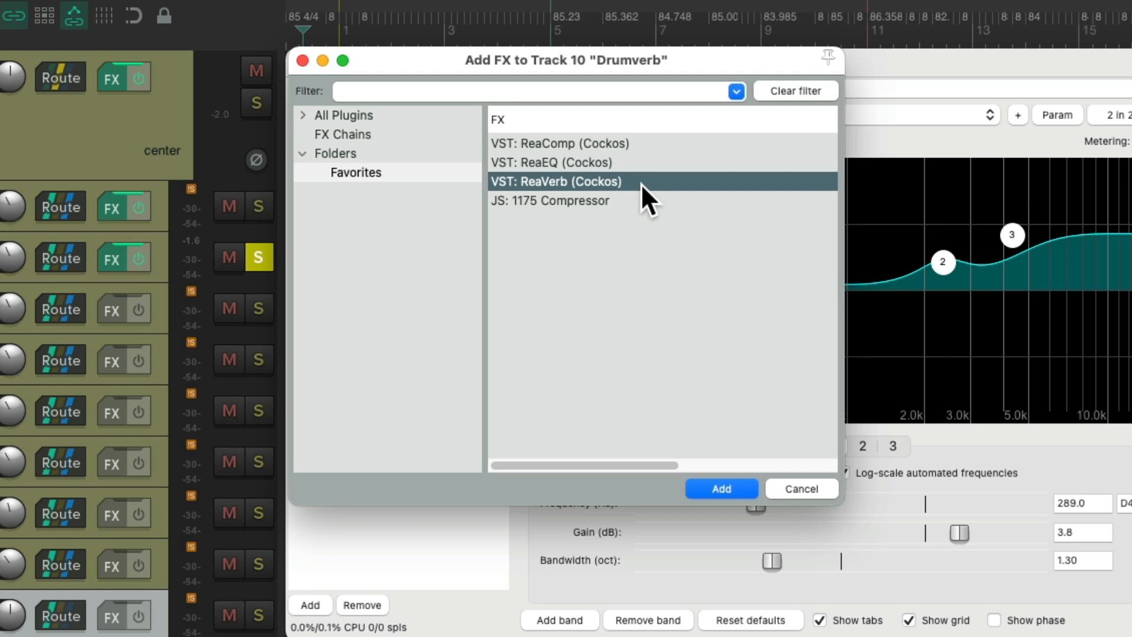
- Add ReaVerb to the Drumverb track, with its dry level at -inf and its wet level at 0 dB
double_click(641, 183)
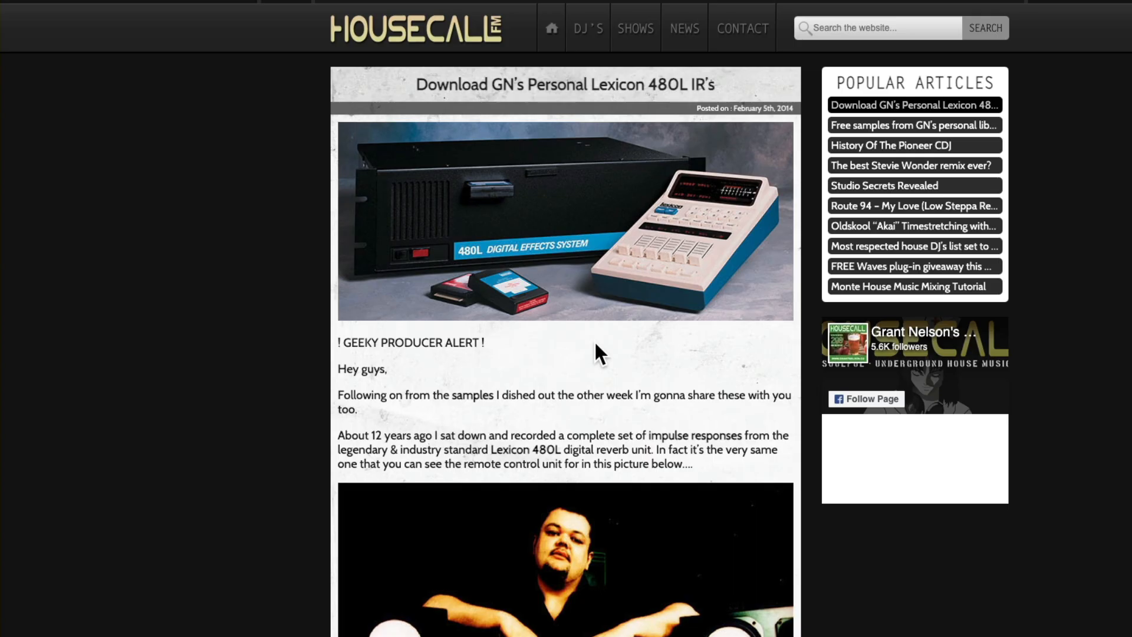
scroll(595, 345, "down", 20)
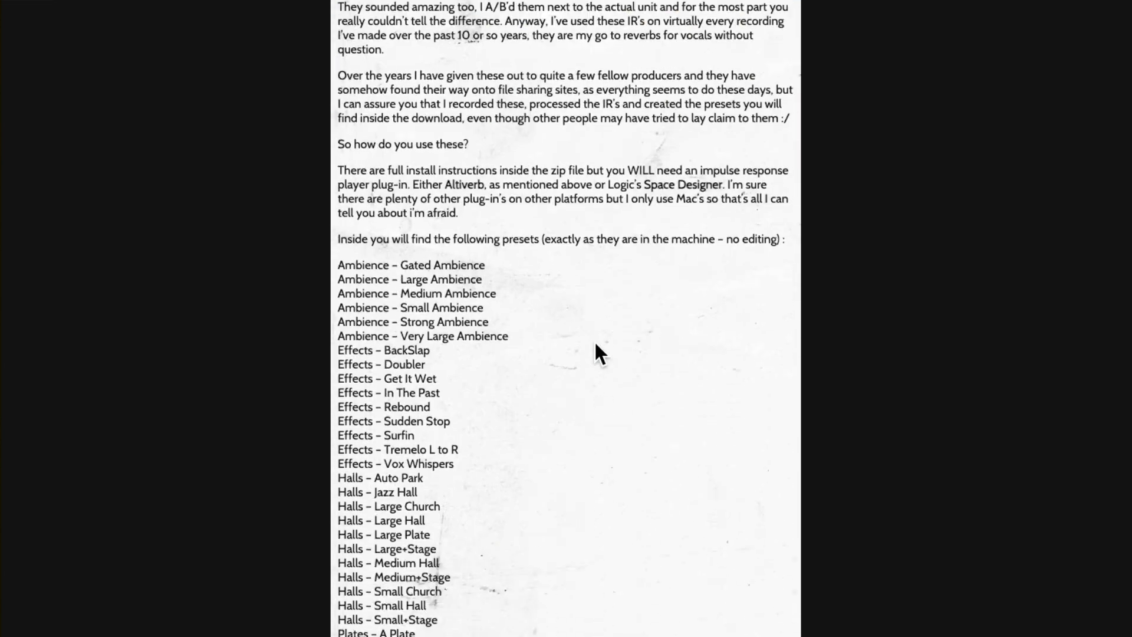
scroll(594, 353, "down", 5)
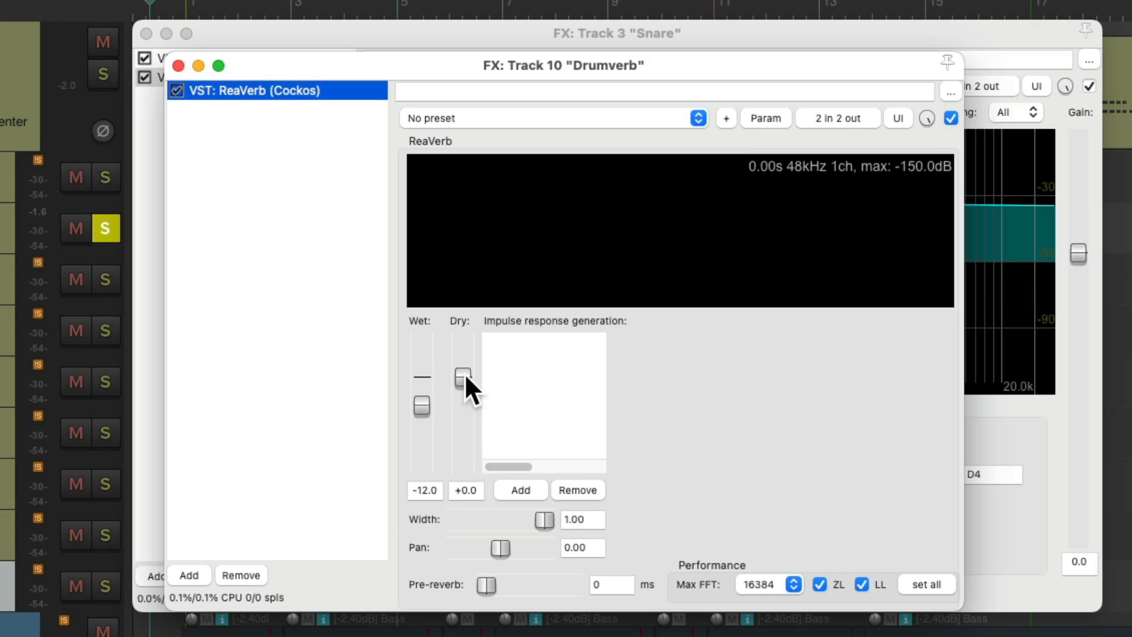
left_click_drag(464, 374, 457, 491)
double_click(426, 409)
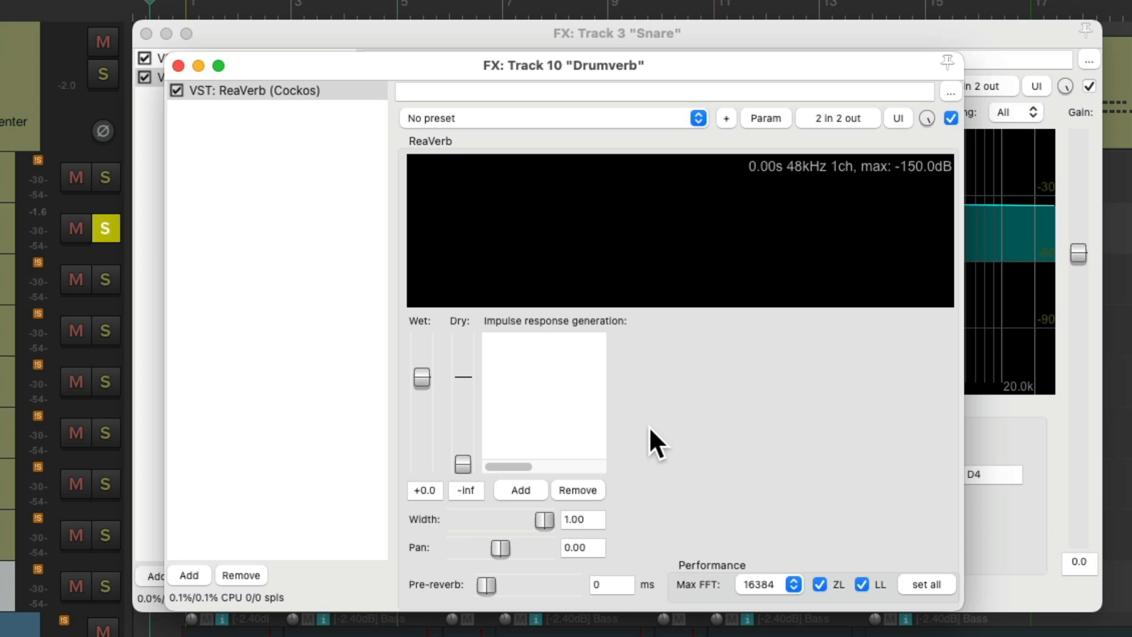
- Load Small Plate.aif from the Big Gee's Lexicon 480L folder as ReaVerb's impulse response and close both FX windows
left_click(525, 488)
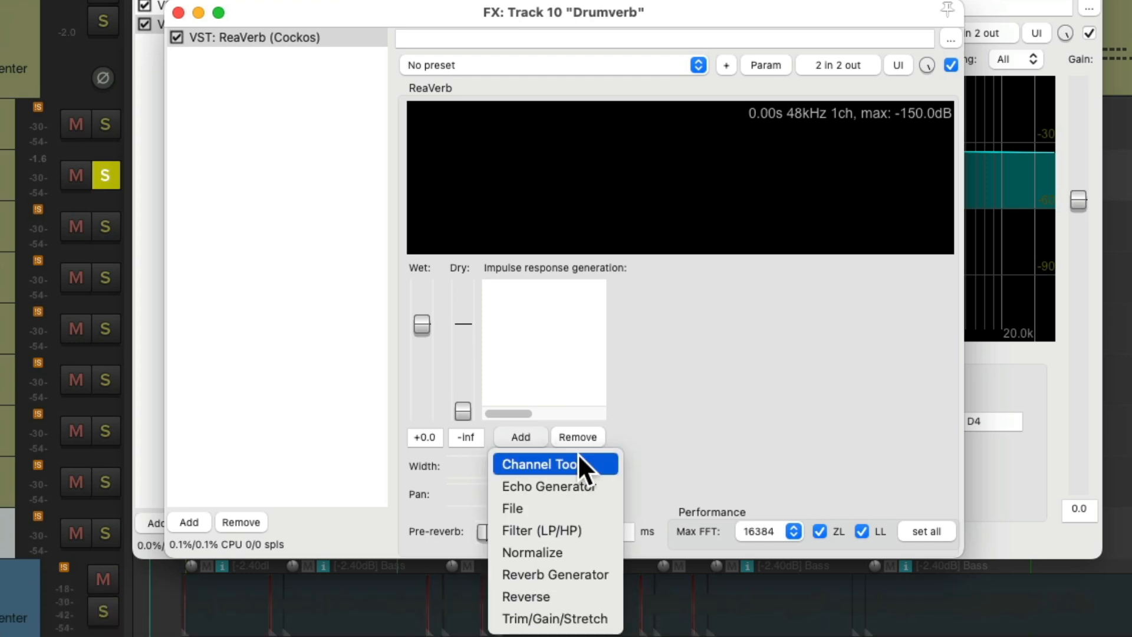
left_click(587, 506)
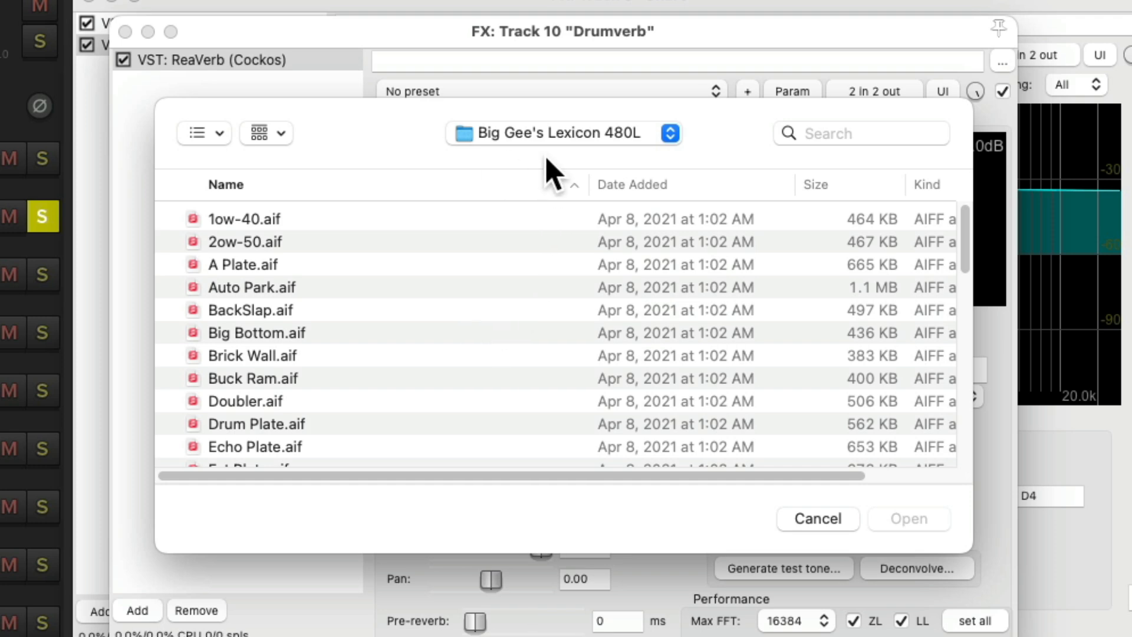
scroll(564, 321, "down", 15)
scroll(563, 304, "down", 1)
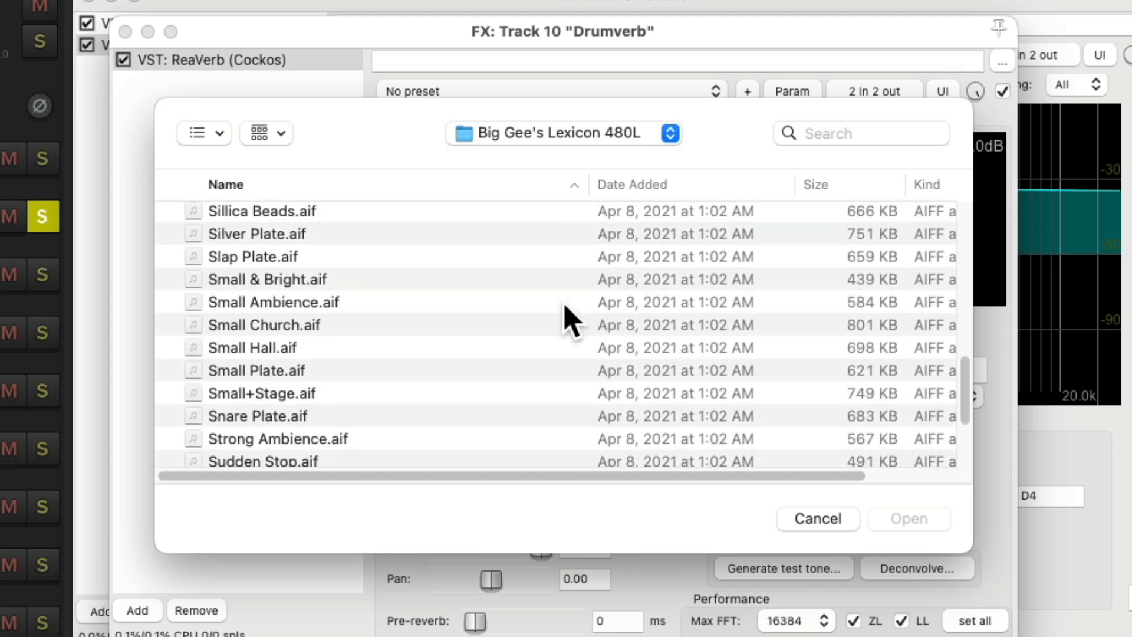
left_click(434, 372)
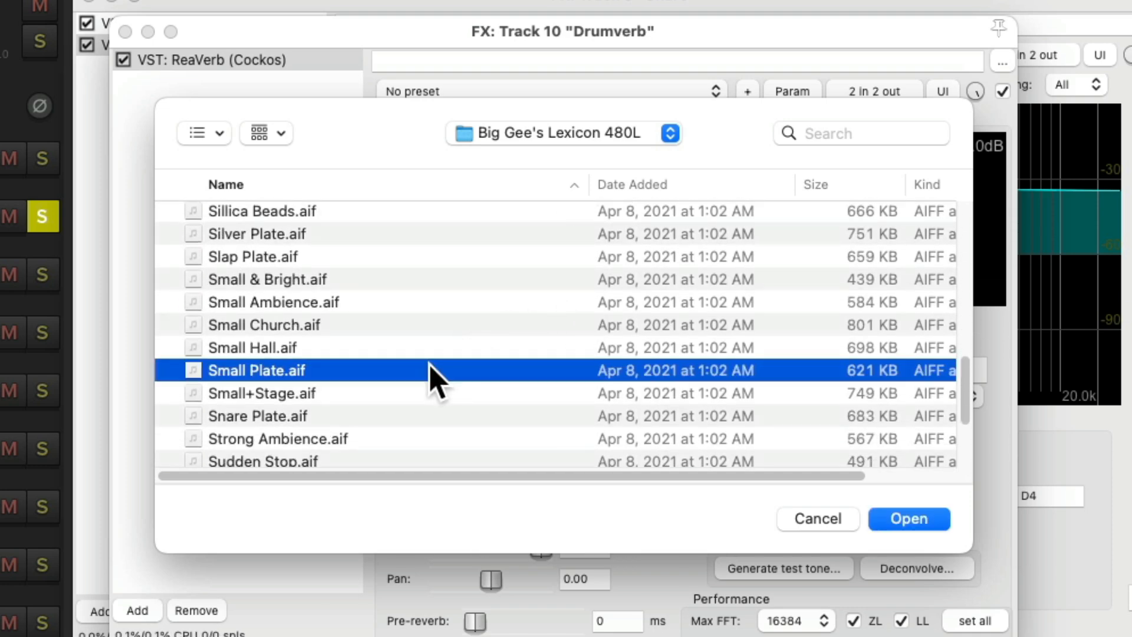
double_click(357, 367)
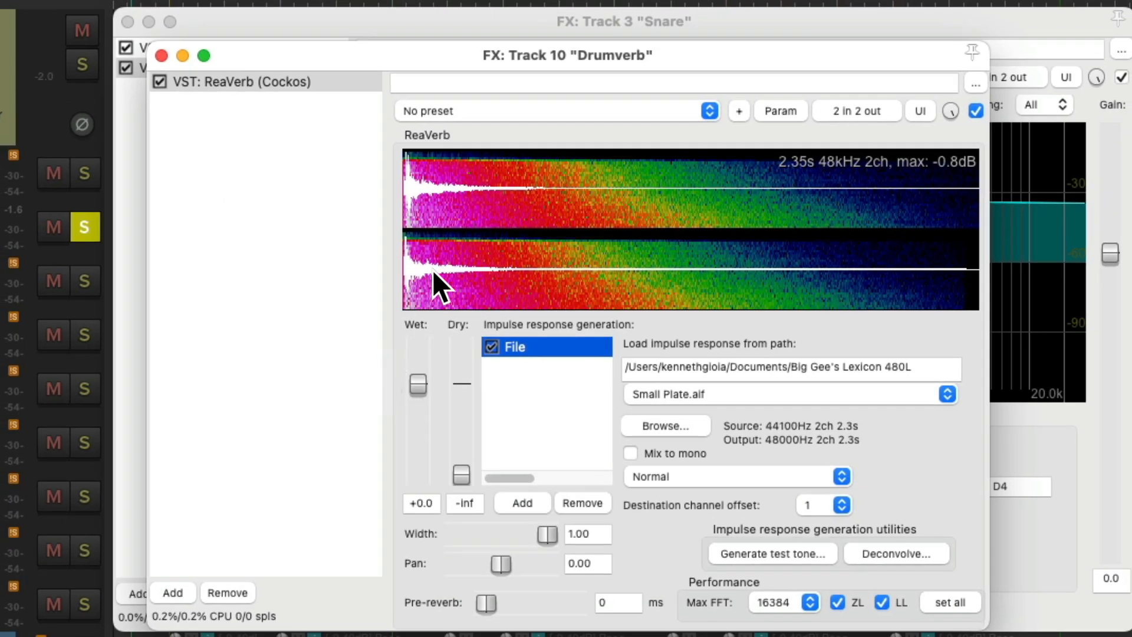
left_click(161, 56)
left_click(128, 22)
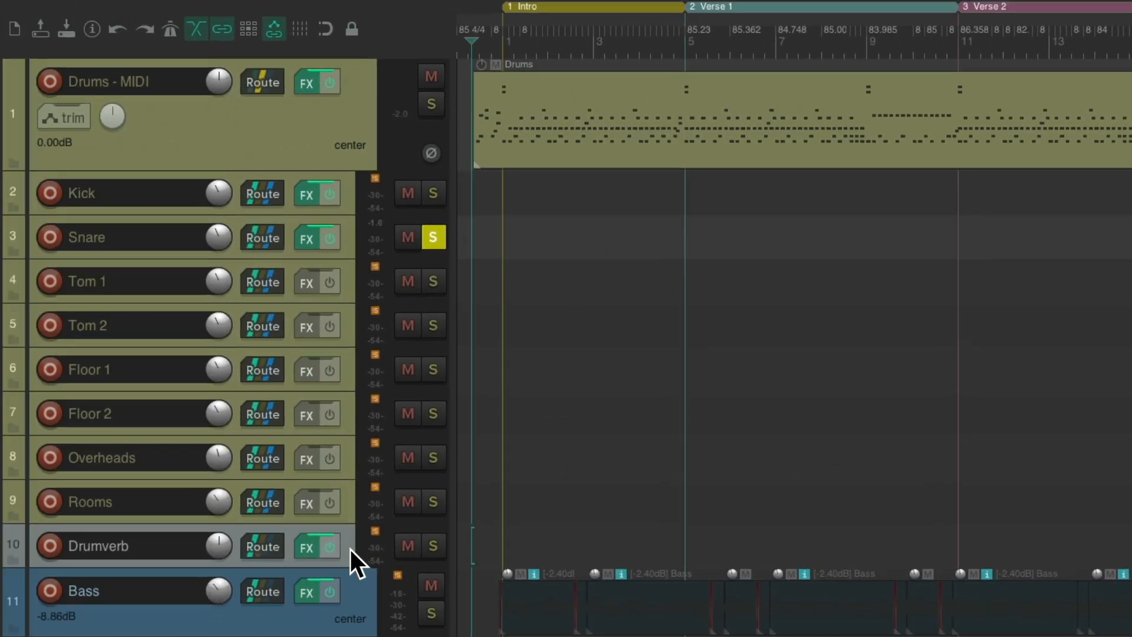
- Create a send from the Snare track to Drumverb and set its level to about -30.87 dB during playback
left_click_drag(270, 246, 348, 537)
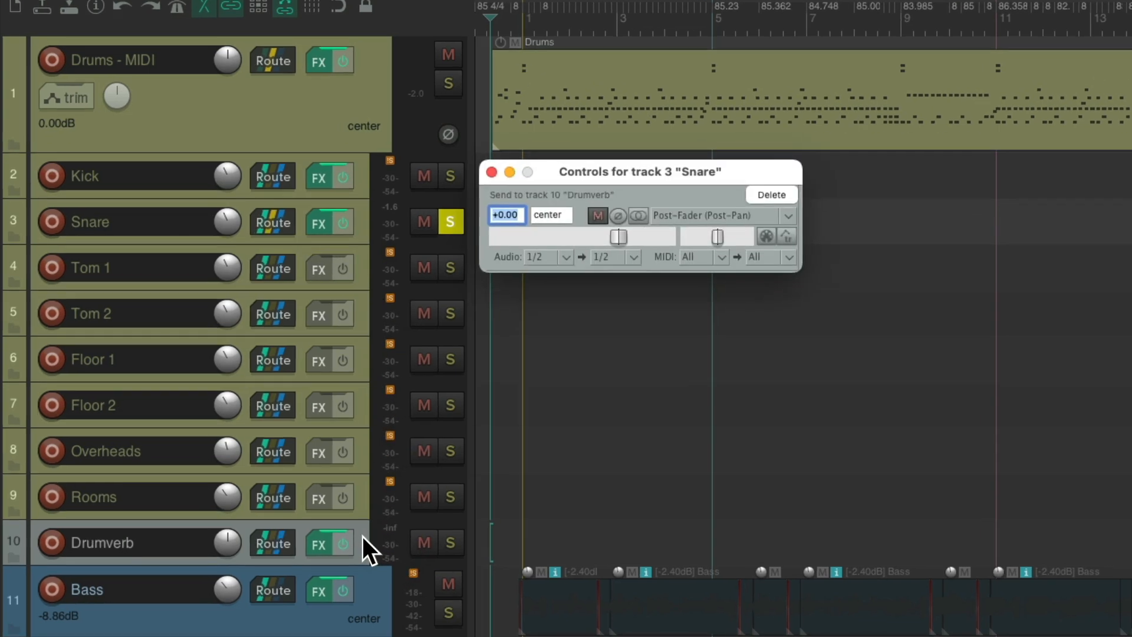
left_click_drag(652, 212, 570, 217)
key("space")
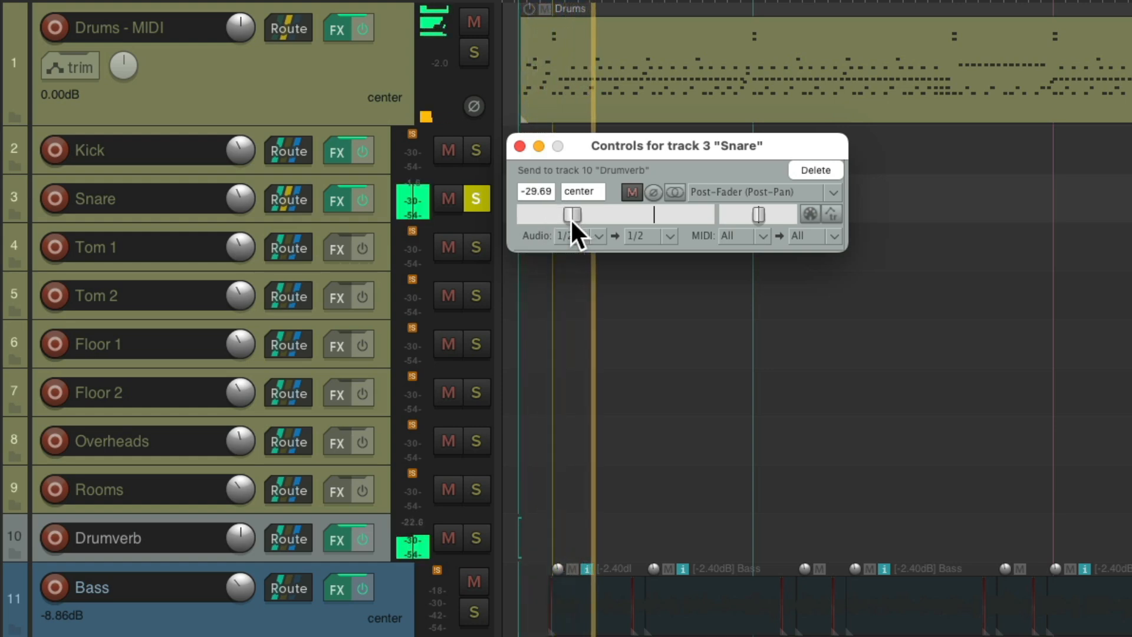
mouse_move(571, 218)
left_mouse_down()
mouse_move(547, 218)
mouse_move(572, 222)
left_mouse_up()
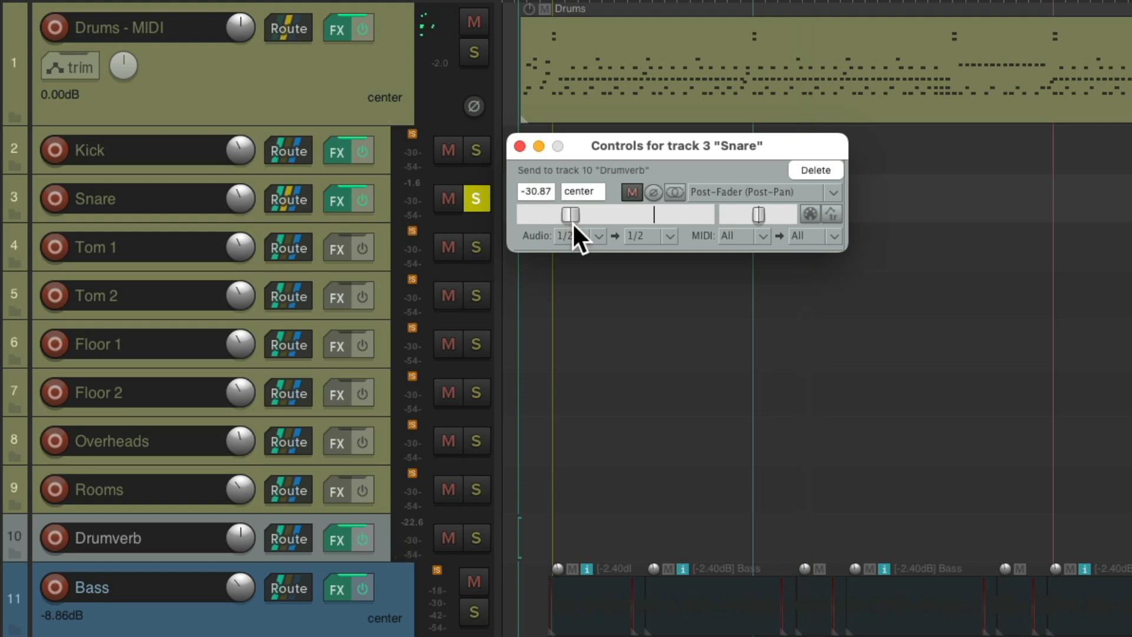
- Compare the snare with its Drumverb send muted and unmuted, and close the send controls
left_click(628, 193)
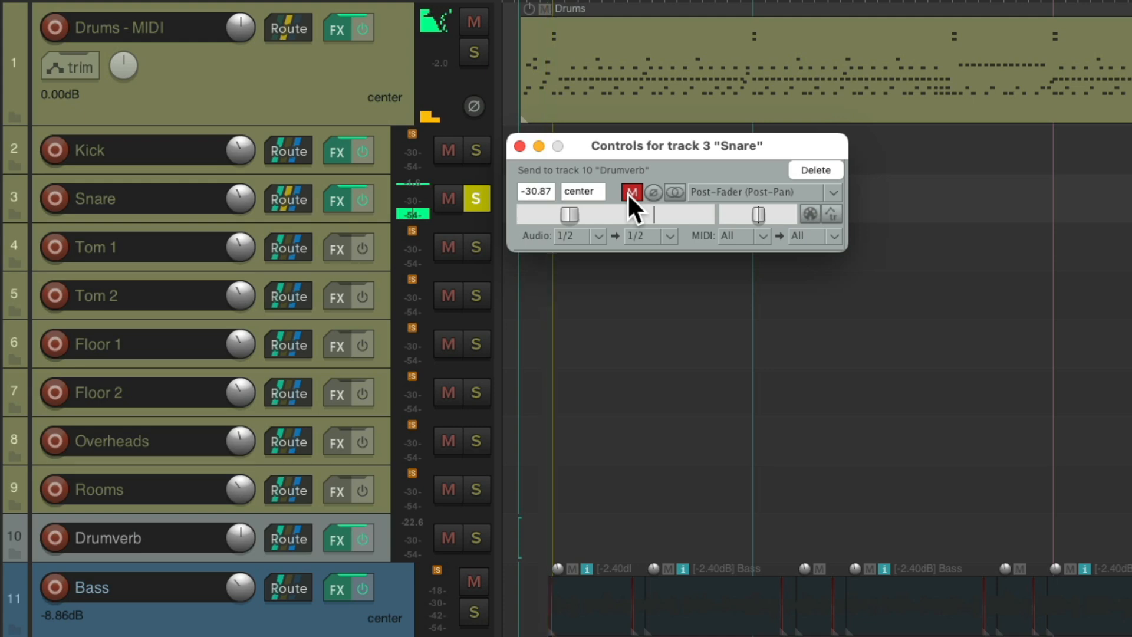
left_click(627, 193)
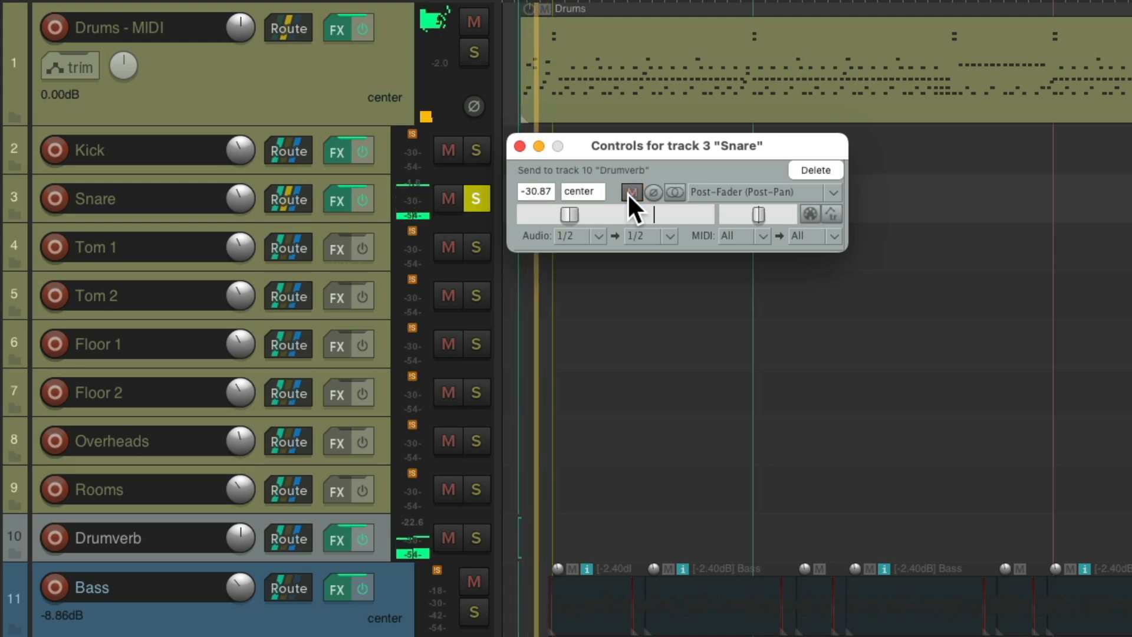
left_click(627, 192)
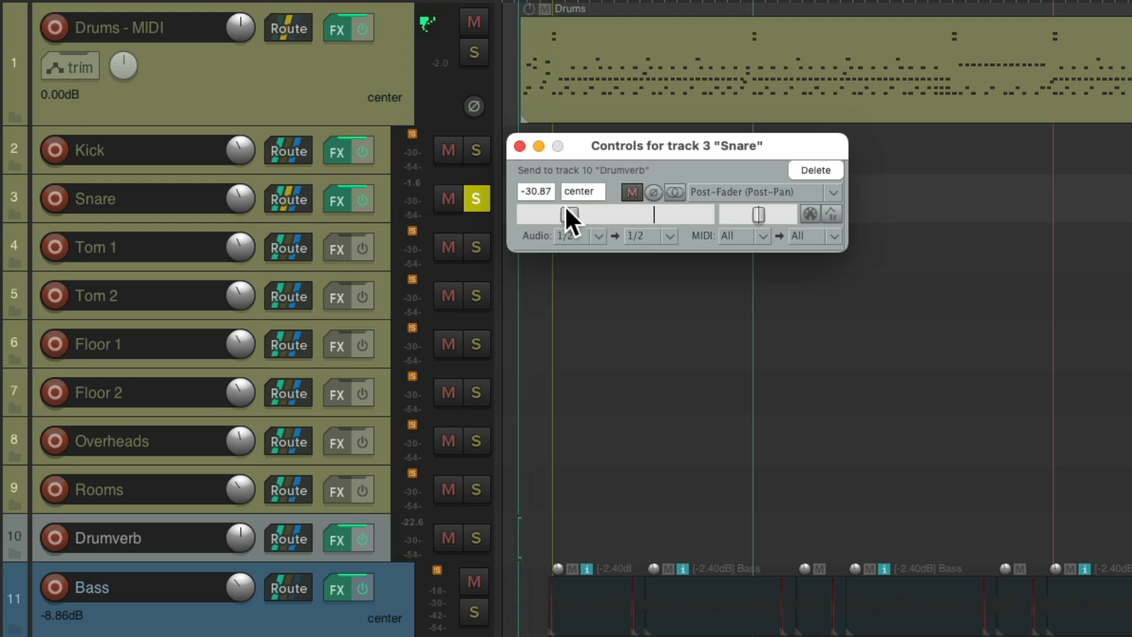
left_click(519, 145)
- Solo the Kick instead of the Snare, send it to Drumverb at about -40.77 dB, and unsolo it
left_click(475, 199)
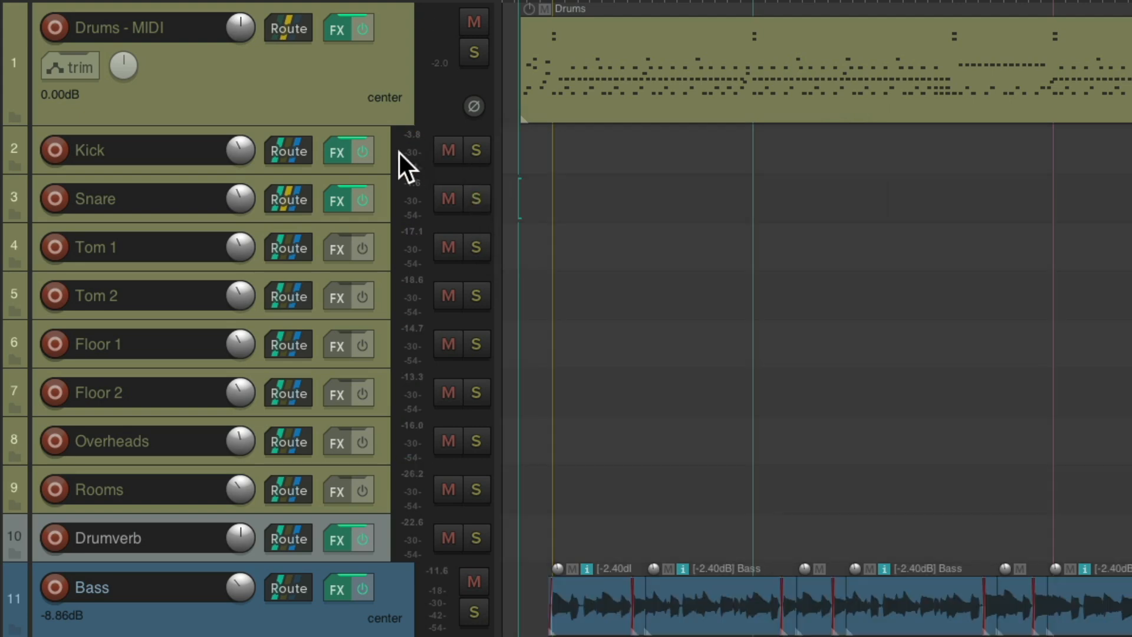
left_click(475, 152)
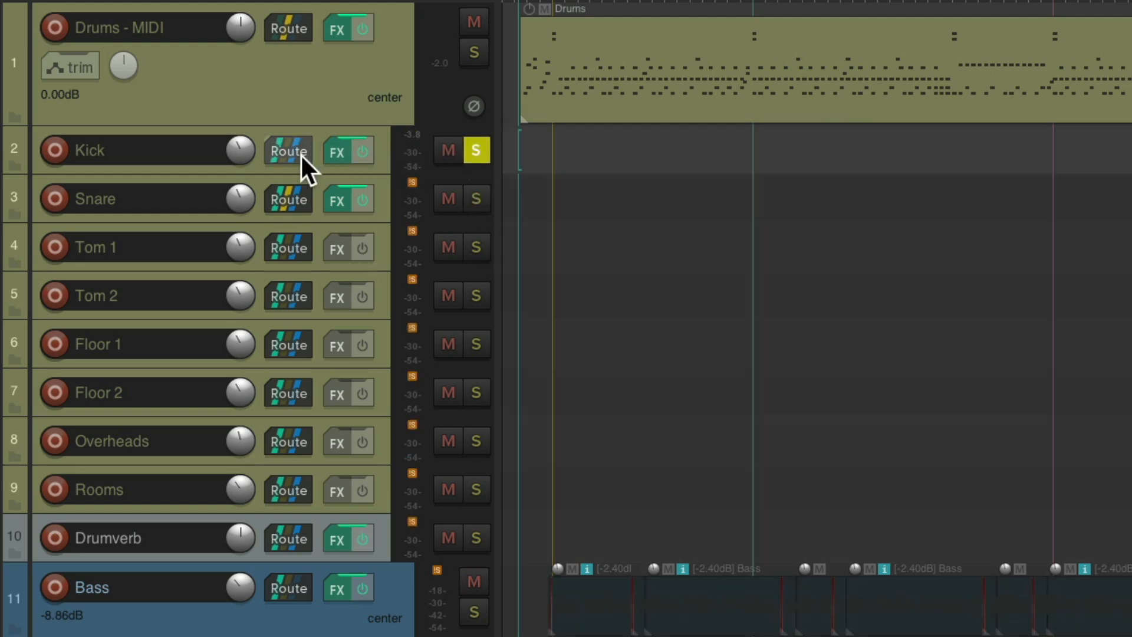
left_click_drag(430, 434, 398, 553)
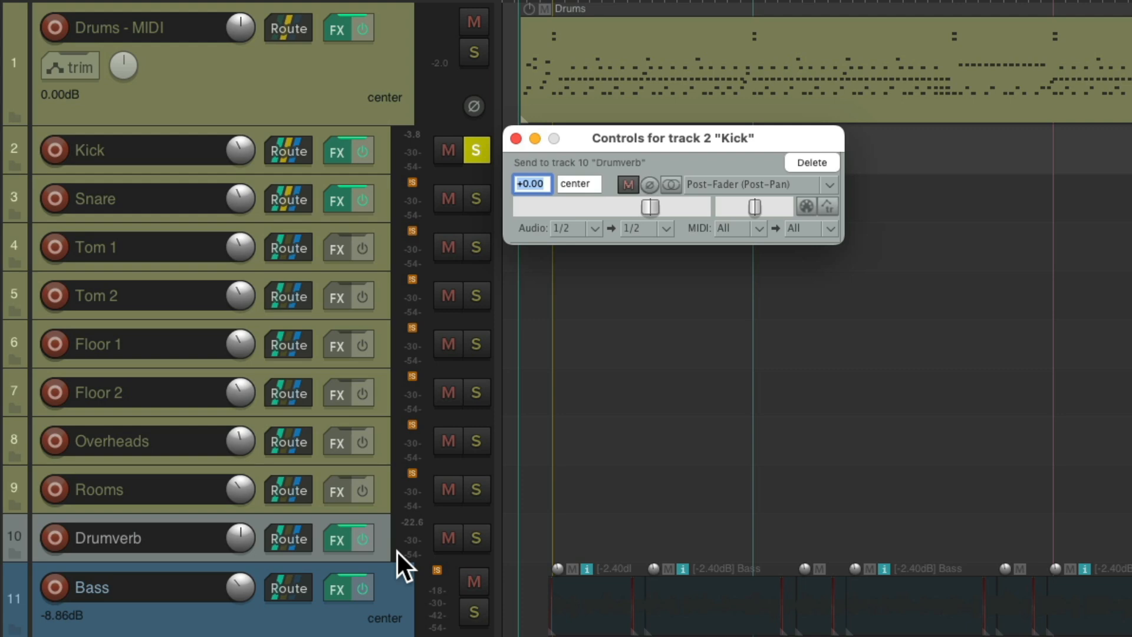
left_click_drag(653, 208, 652, 206)
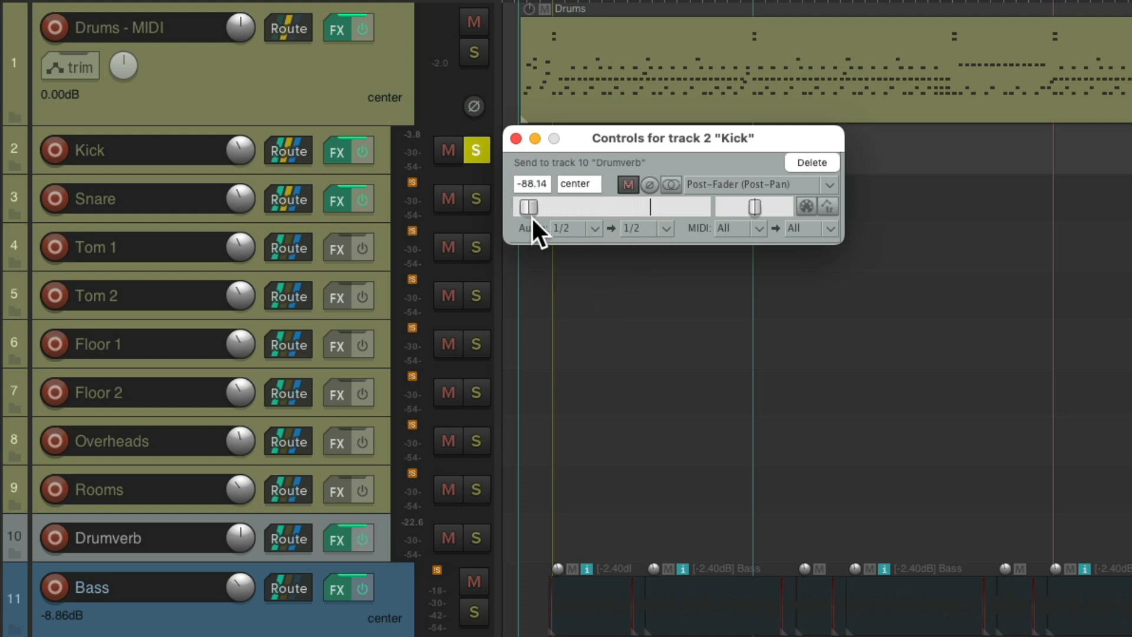
key("space")
left_click_drag(528, 207, 552, 214)
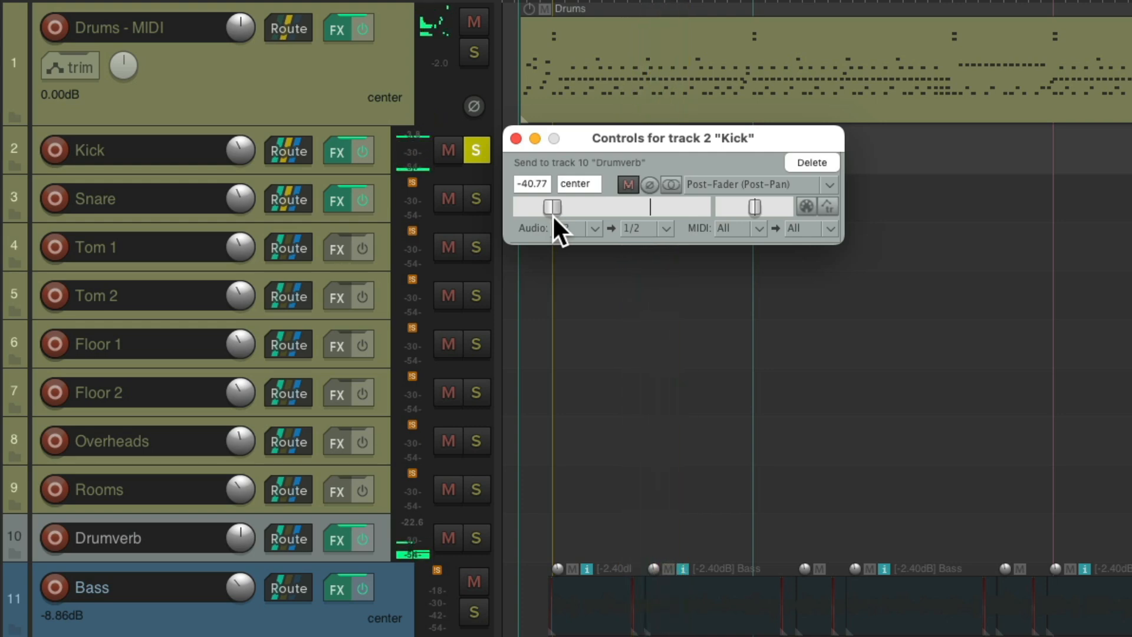
left_click(516, 138)
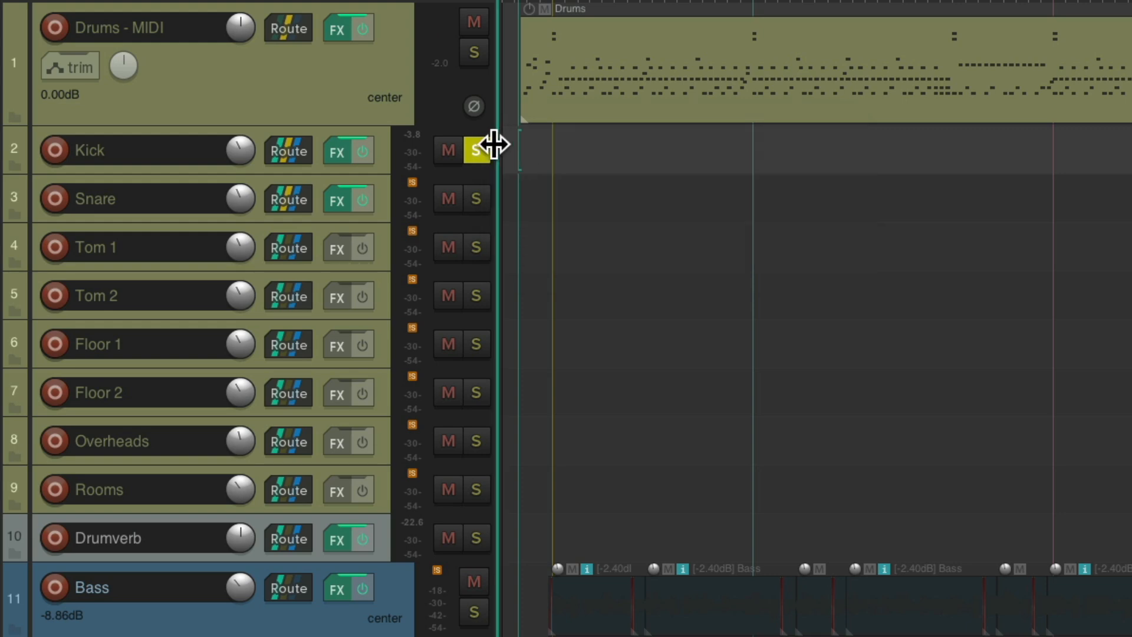
left_click(479, 154)
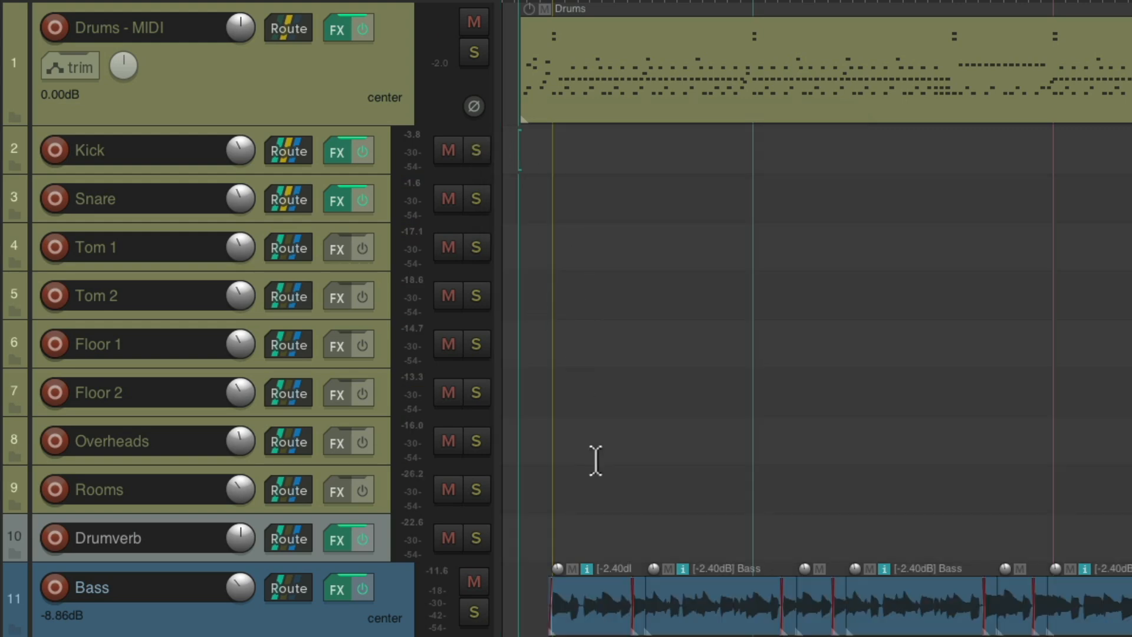
- Copy the Snare's Drumverb send in the mixer to the Tom 1, Tom 2, Floor 1, Floor 2, Overheads and Rooms tracks
key("super+m")
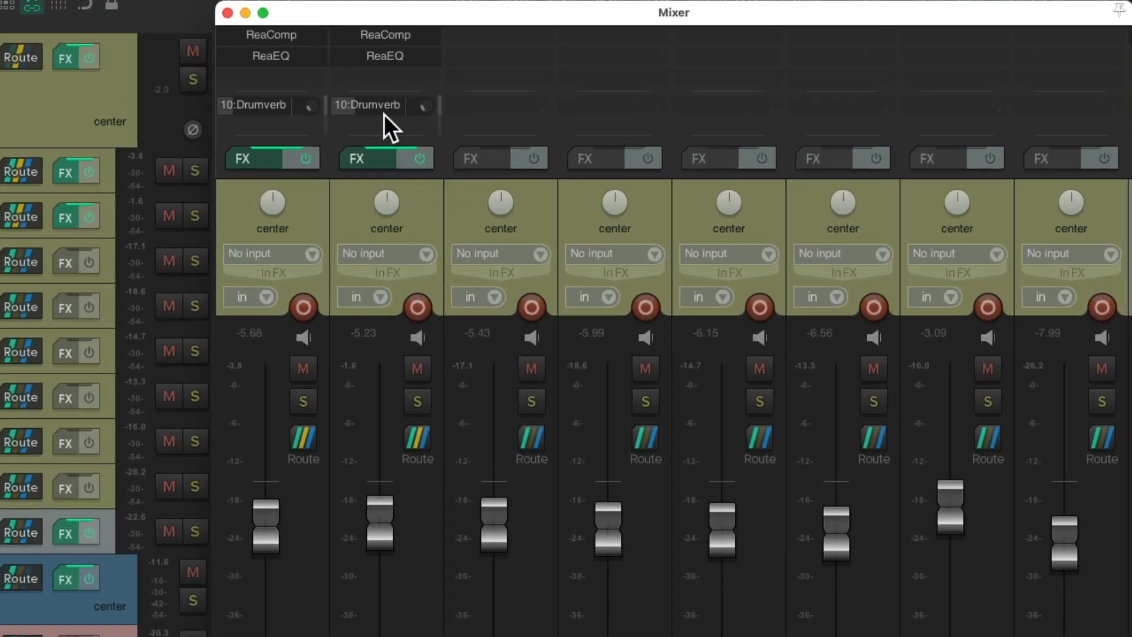
left_click_drag(376, 105, 1045, 123)
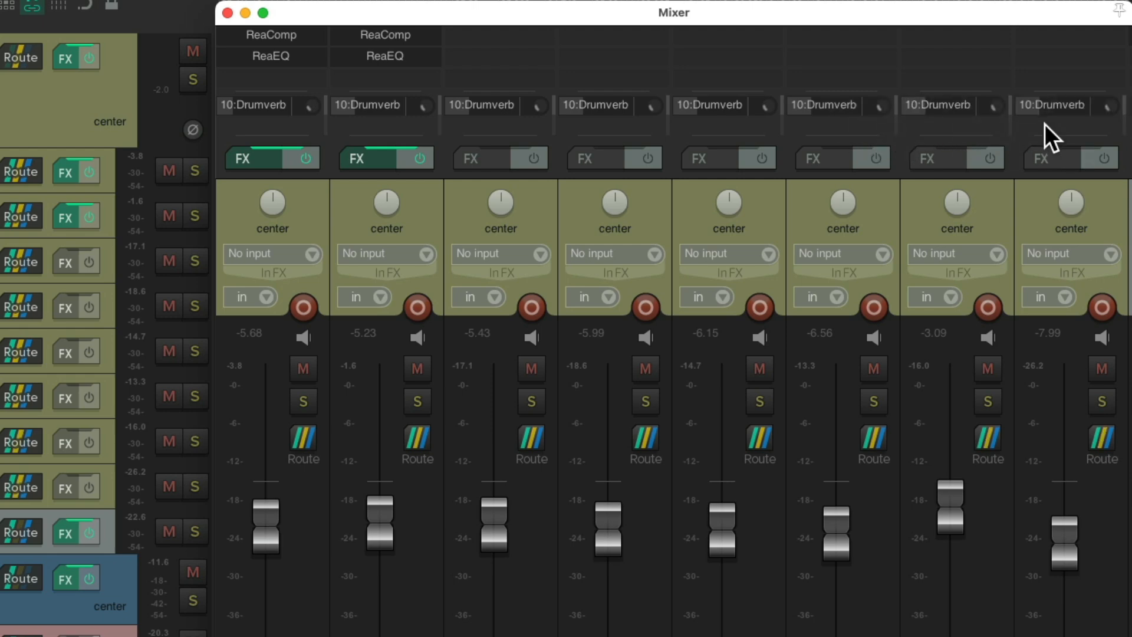
left_click(227, 13)
- Compare the soloed drum tracks, Kick through Rooms, with Drumverb muted and unmuted, and audition the full mix unsoloed
left_click_drag(444, 194, 443, 503)
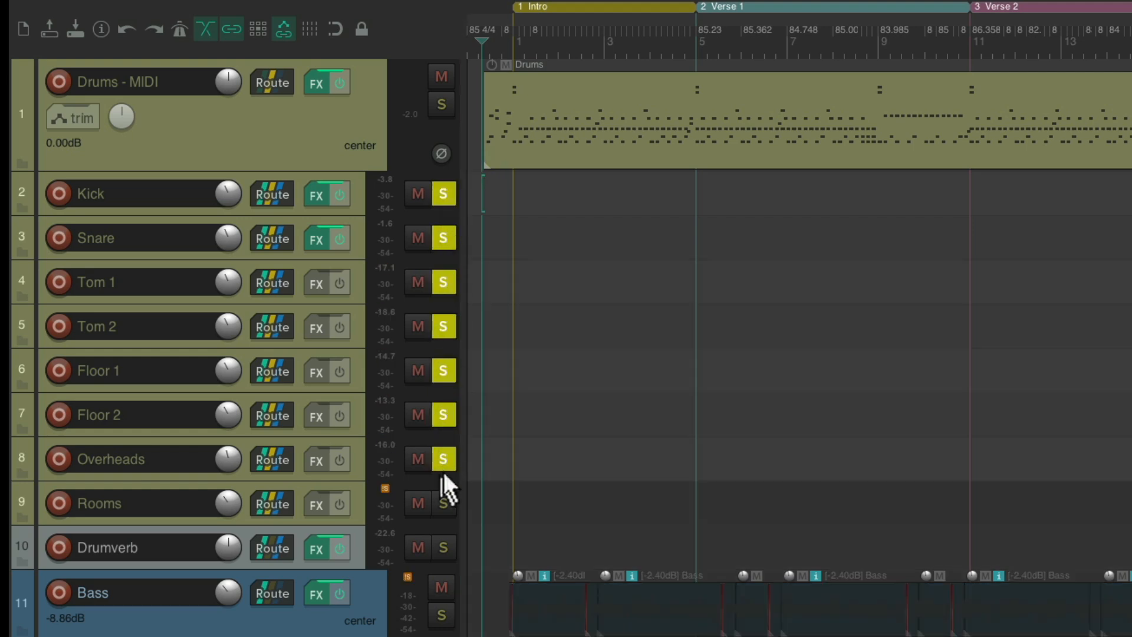
key("space")
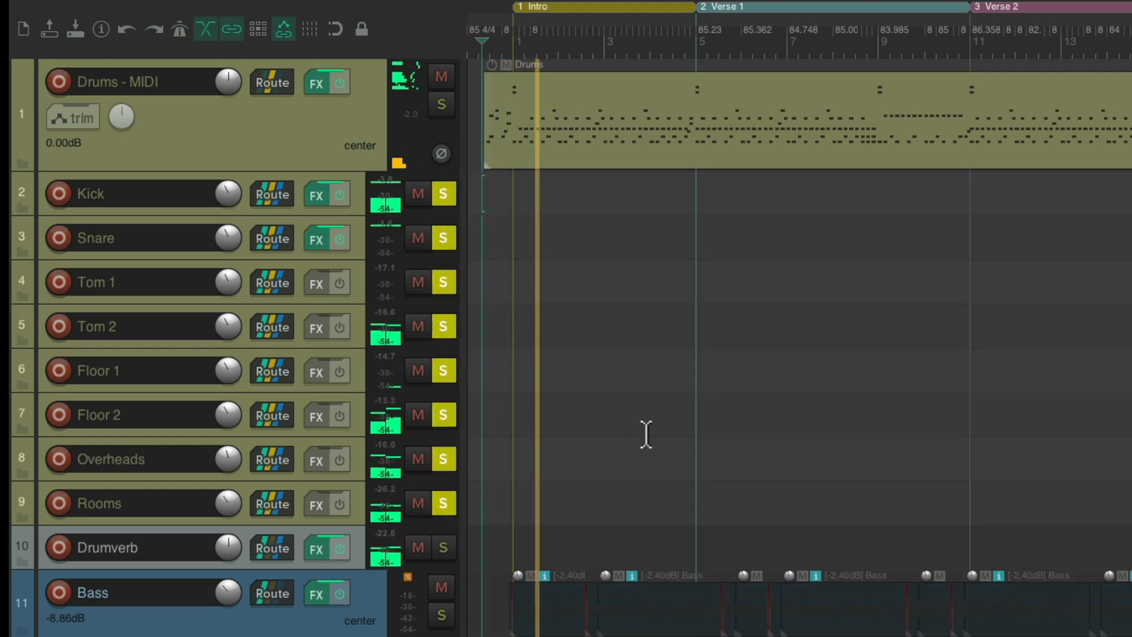
key("space")
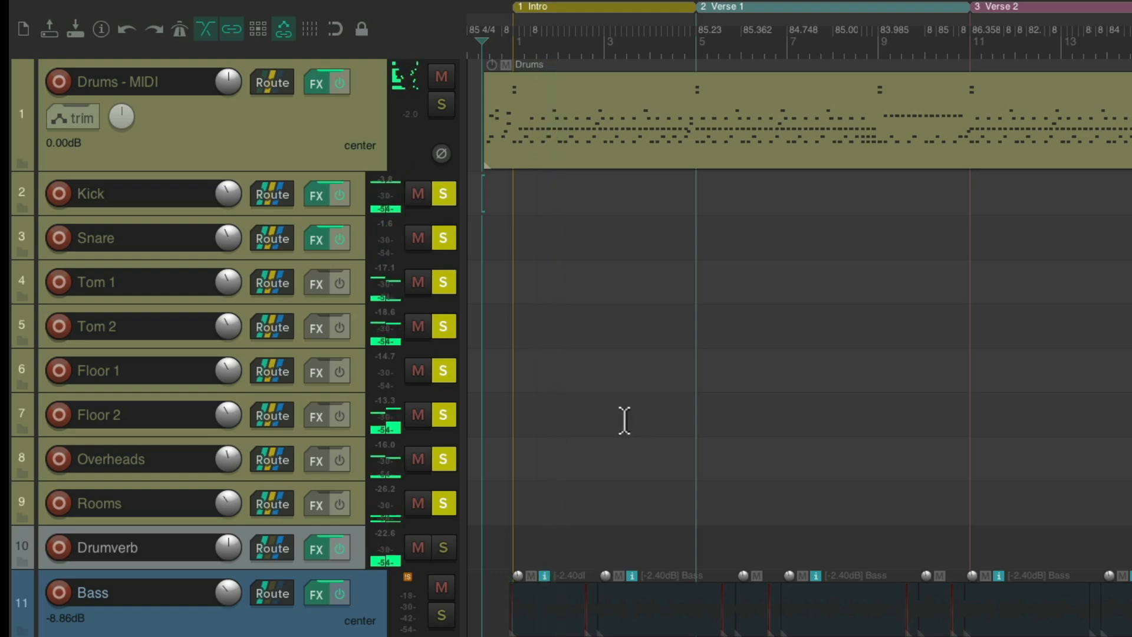
left_click(418, 548)
key("space")
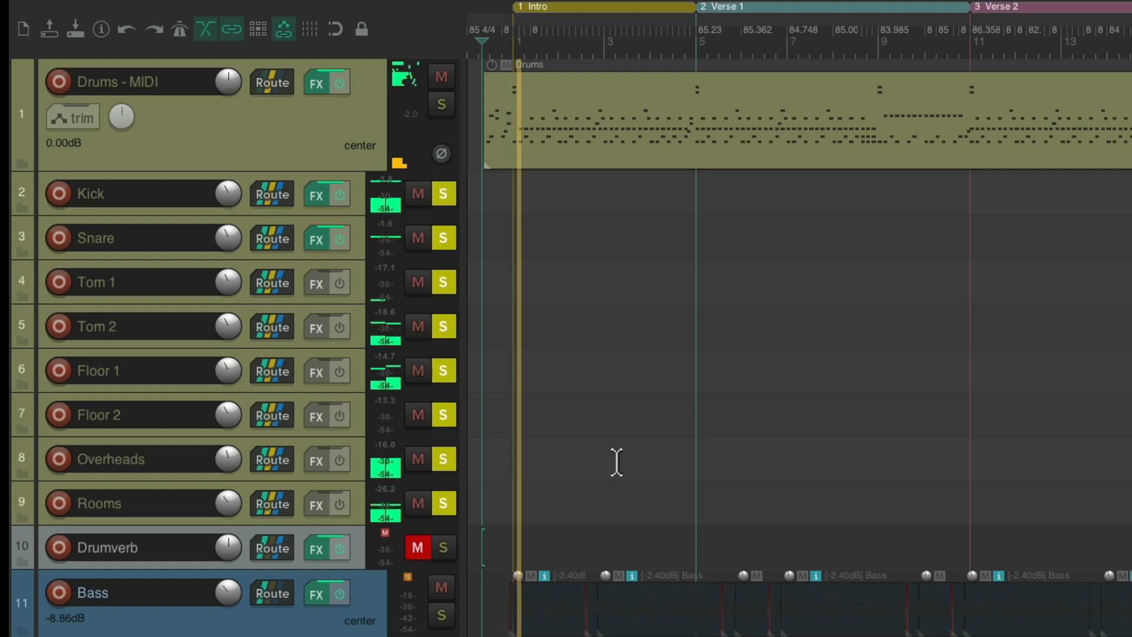
key("space")
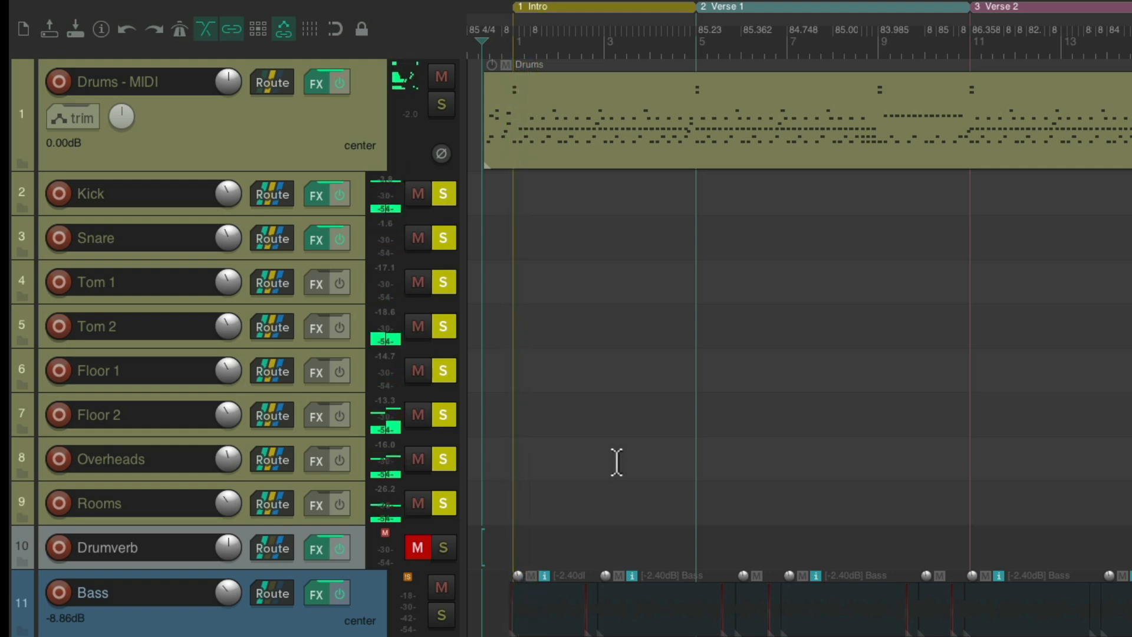
left_click(419, 546)
key("space")
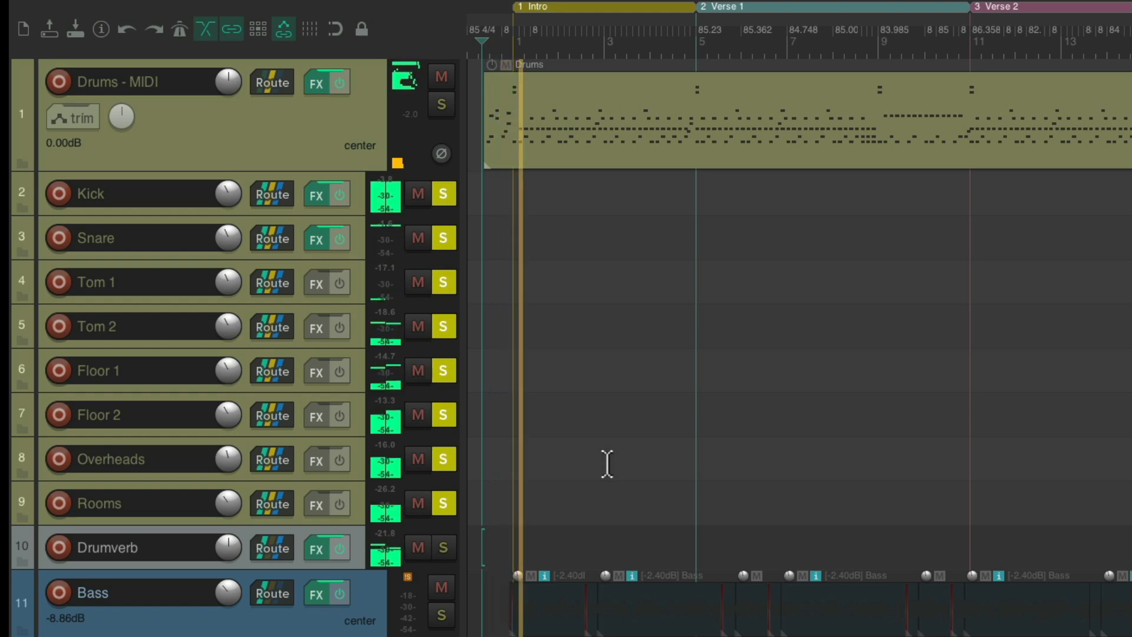
left_click_drag(451, 197, 453, 498)
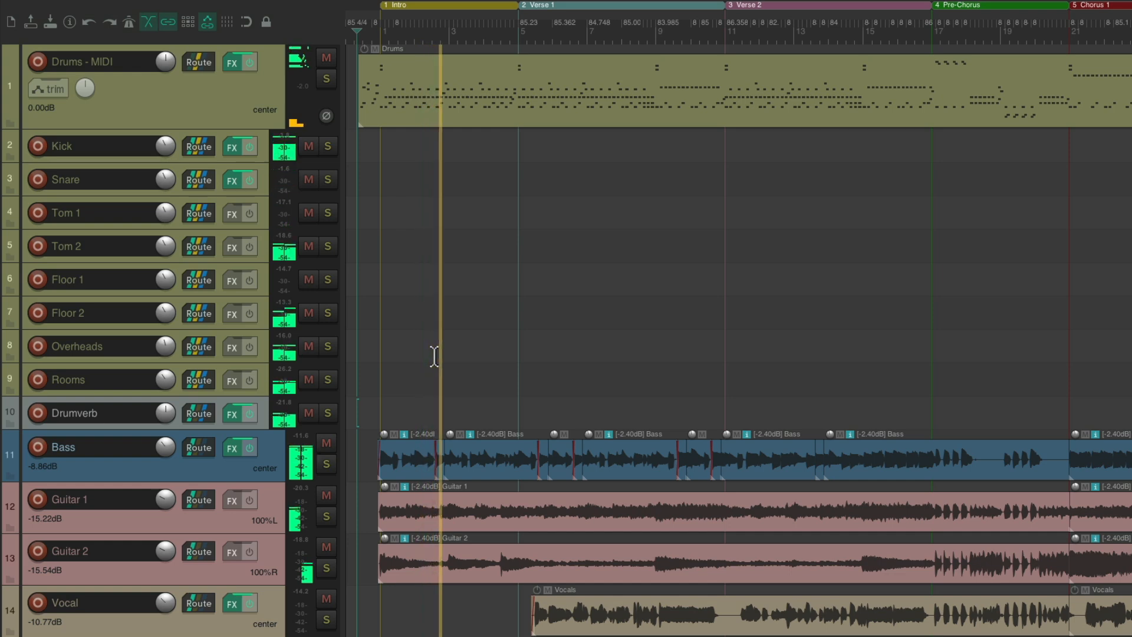
key("space")
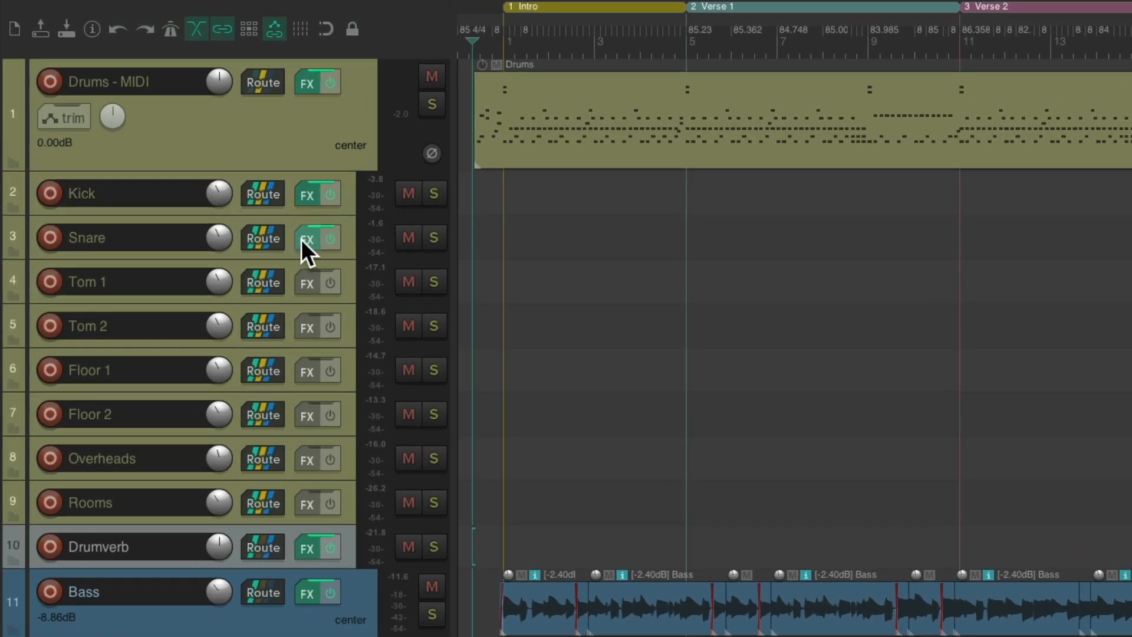
- Copy the Snare's effects to the Tom 1, Tom 2, Floor 1 and Floor 2 tracks
mouse_move(304, 240)
left_mouse_down()
mouse_move(316, 292)
mouse_move(309, 394)
left_mouse_up()
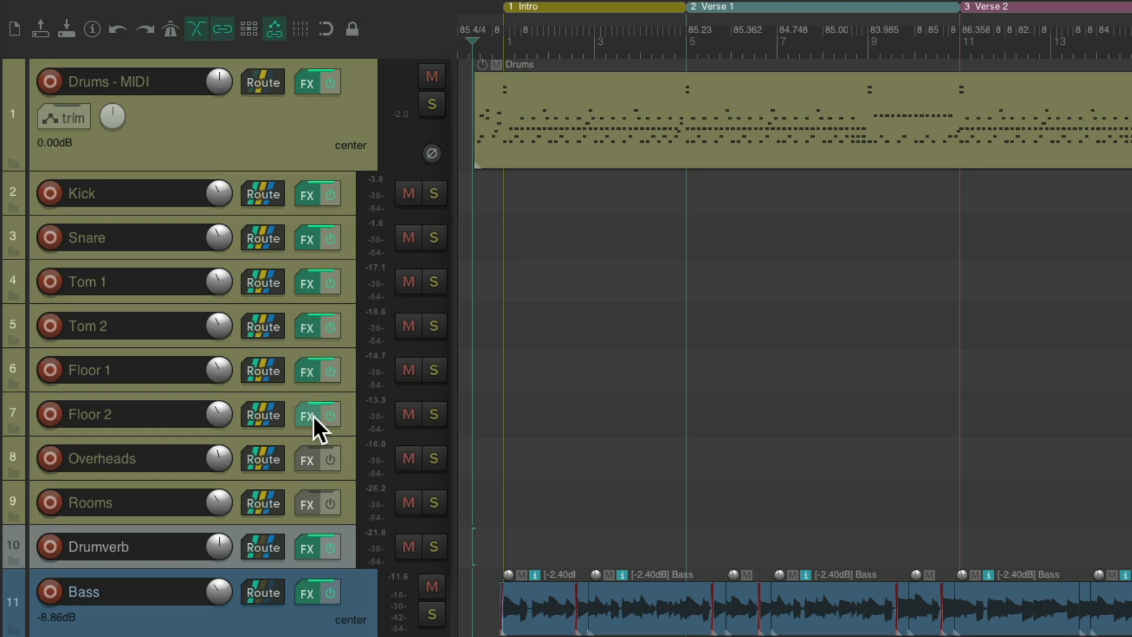
- Solo Floor 2 and reset its copied ReaEQ to the flat four-band default
left_click(433, 414)
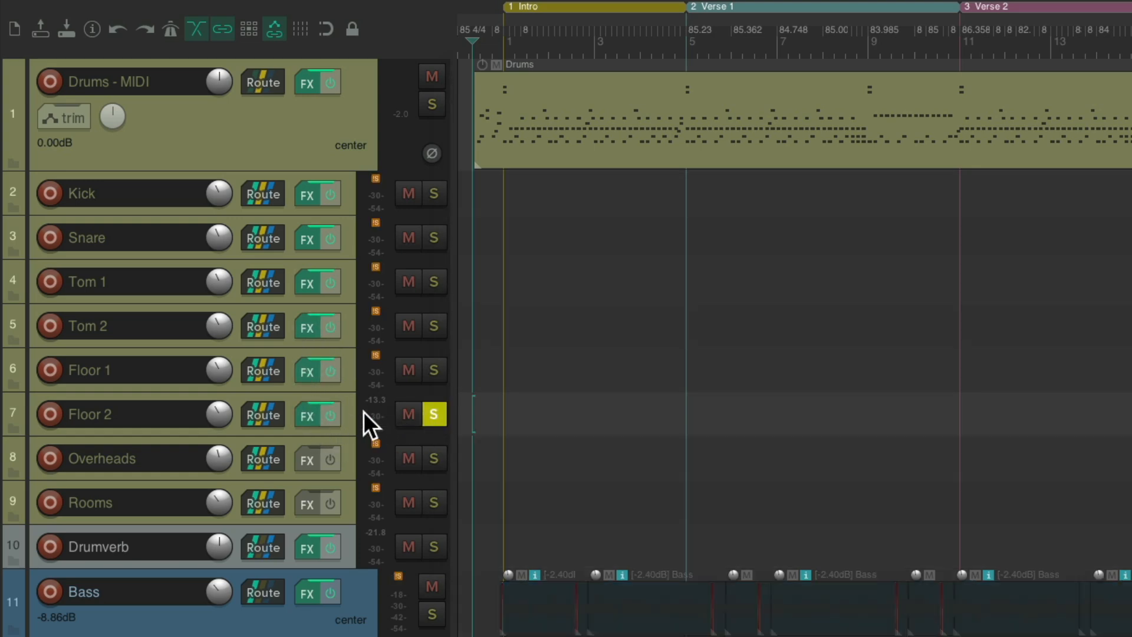
left_click(306, 419)
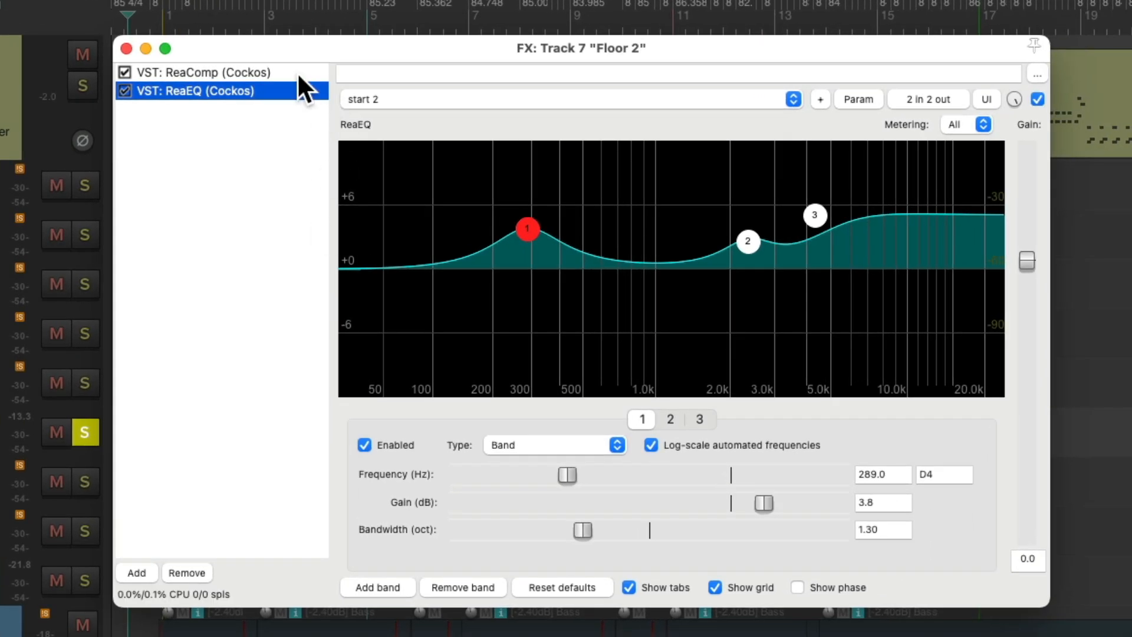
left_click(615, 91)
left_click(298, 96)
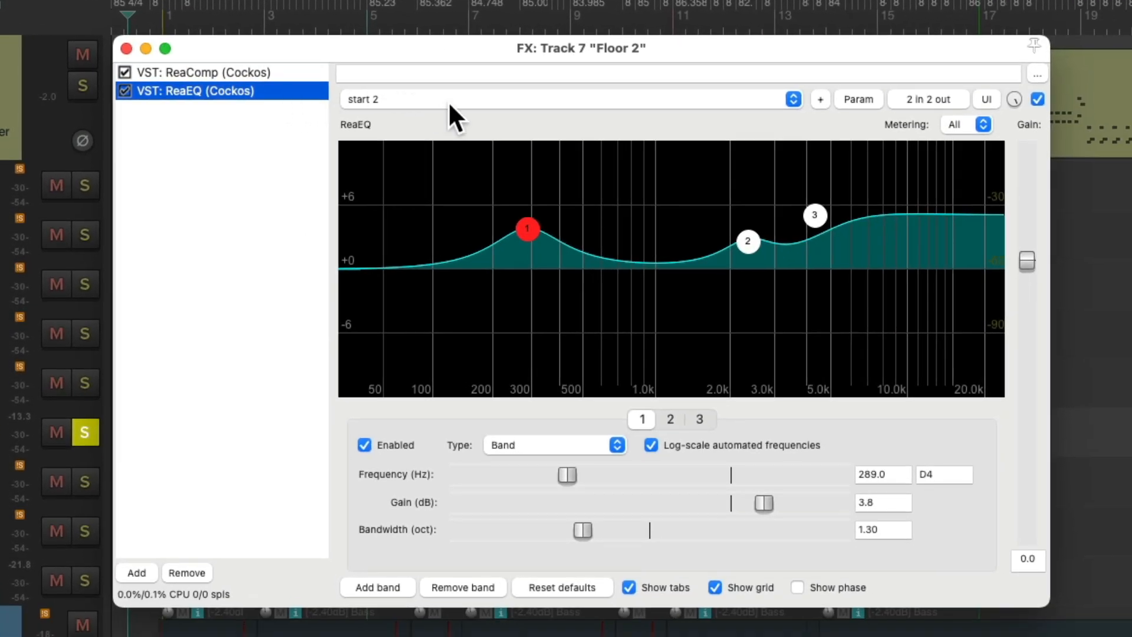
left_click(448, 101)
left_click(448, 101)
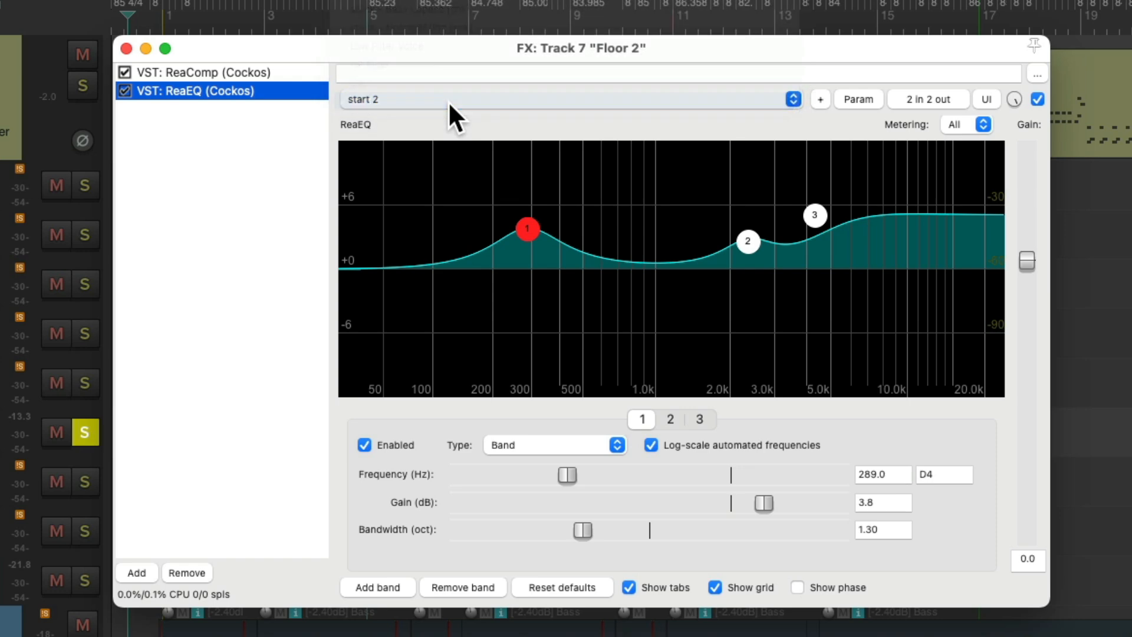
- Set Floor 2's ReaComp threshold to -17.6 dB during playback and compare the sound with the compressor bypassed and enabled
left_click(306, 72)
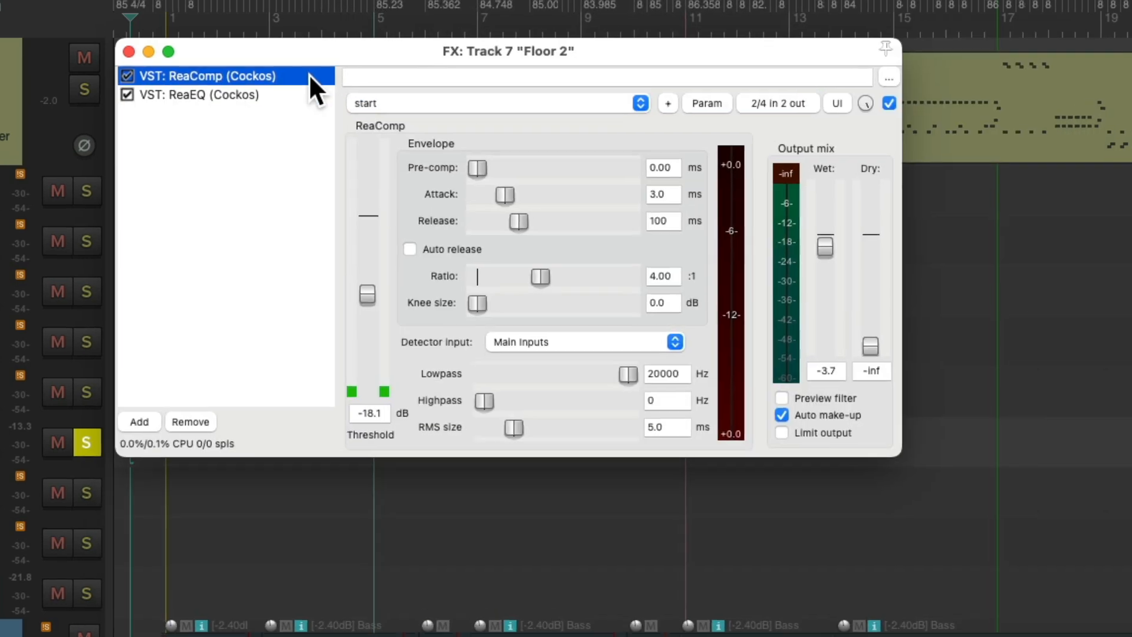
key("space")
mouse_move(413, 342)
left_mouse_down()
mouse_move(409, 353)
mouse_move(414, 278)
mouse_move(412, 342)
left_mouse_up()
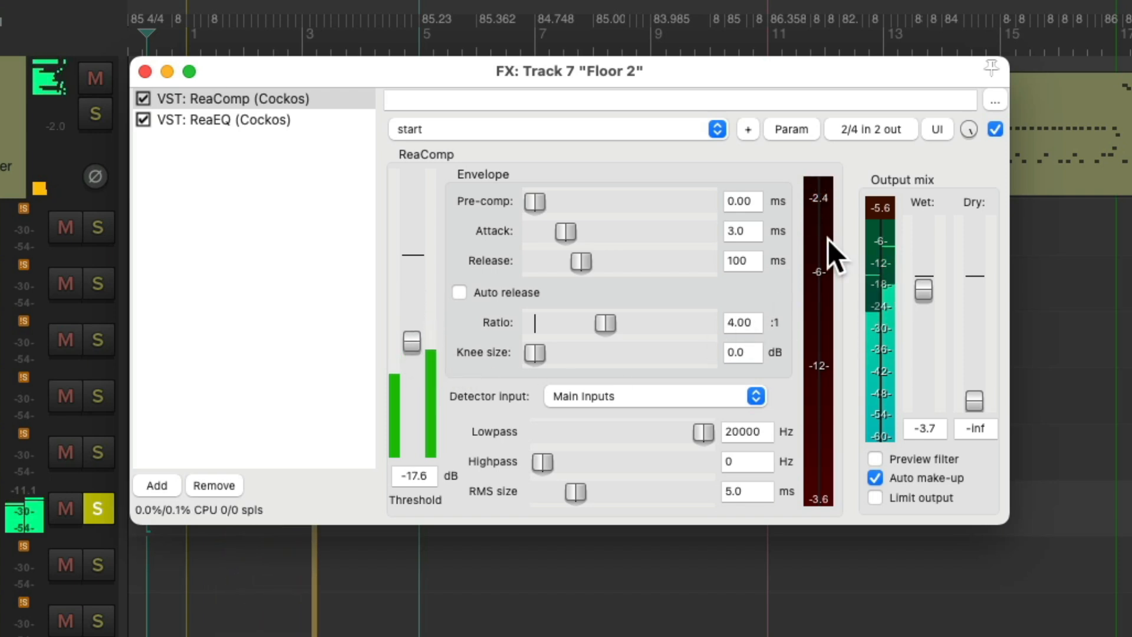
key("space")
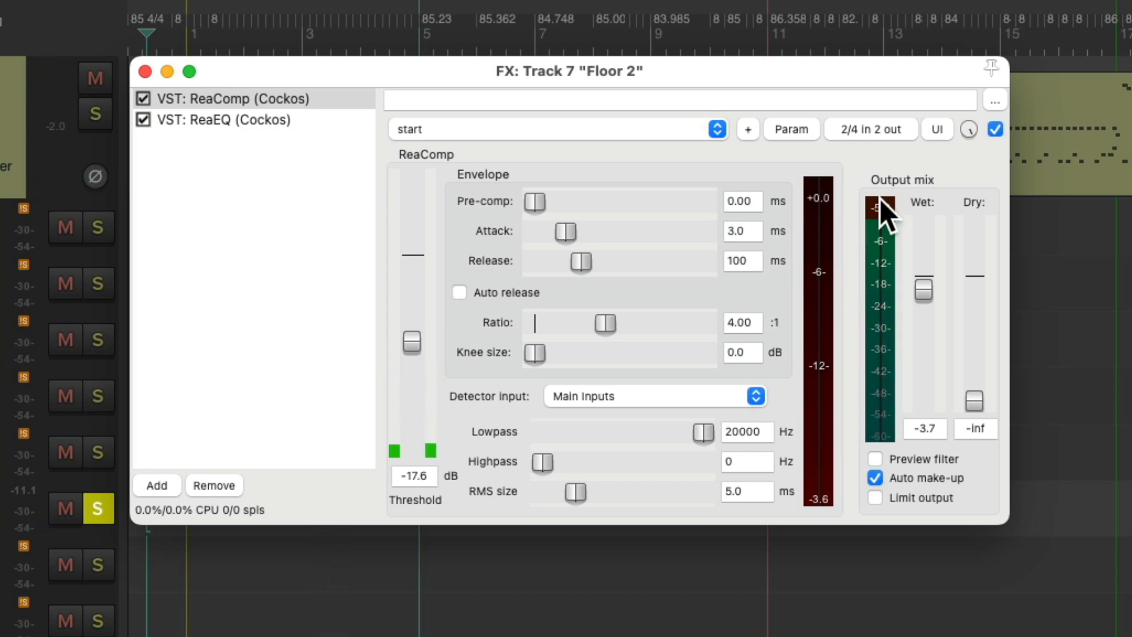
key("space")
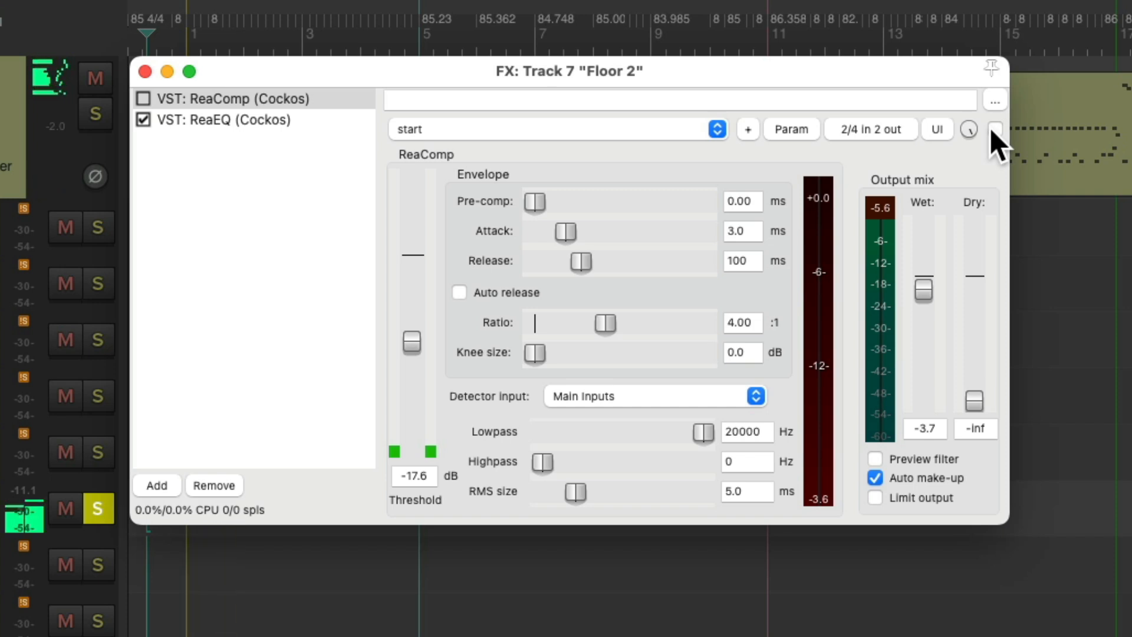
left_click(995, 129)
key("space")
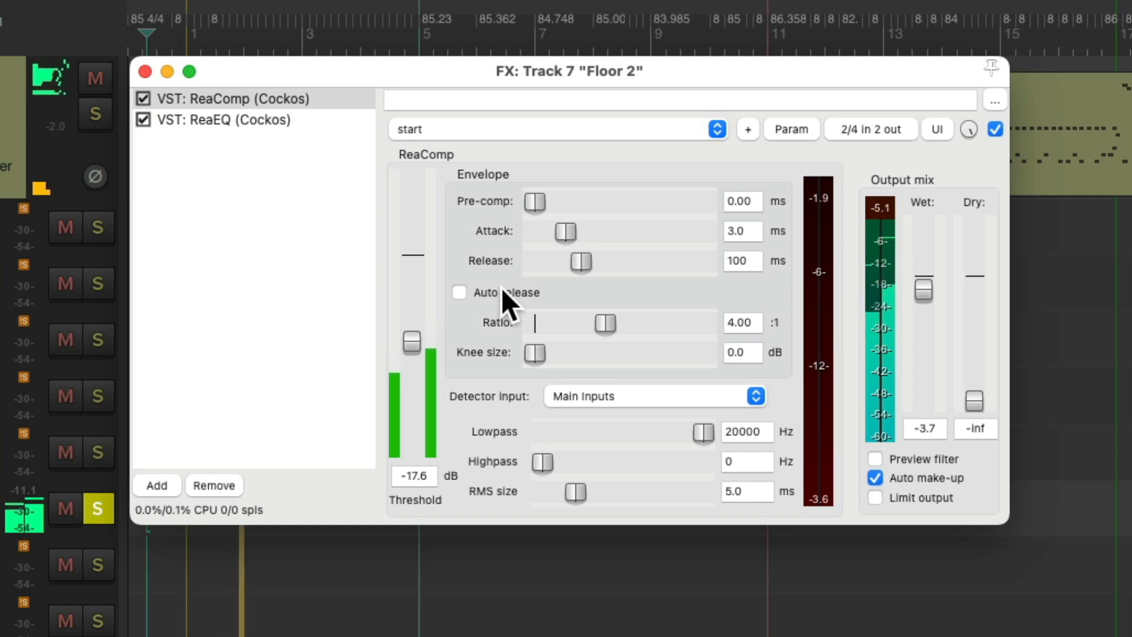
- Remove the high shelf band 4 from Floor 2's ReaEQ and enlarge the effects window
left_click(320, 123)
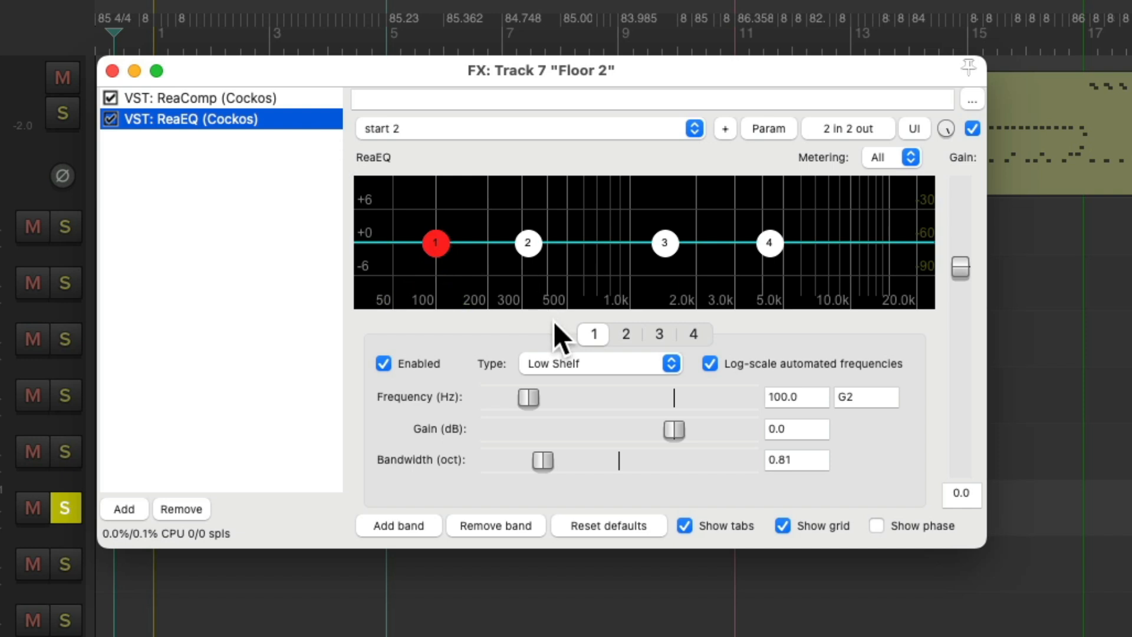
left_click(768, 242)
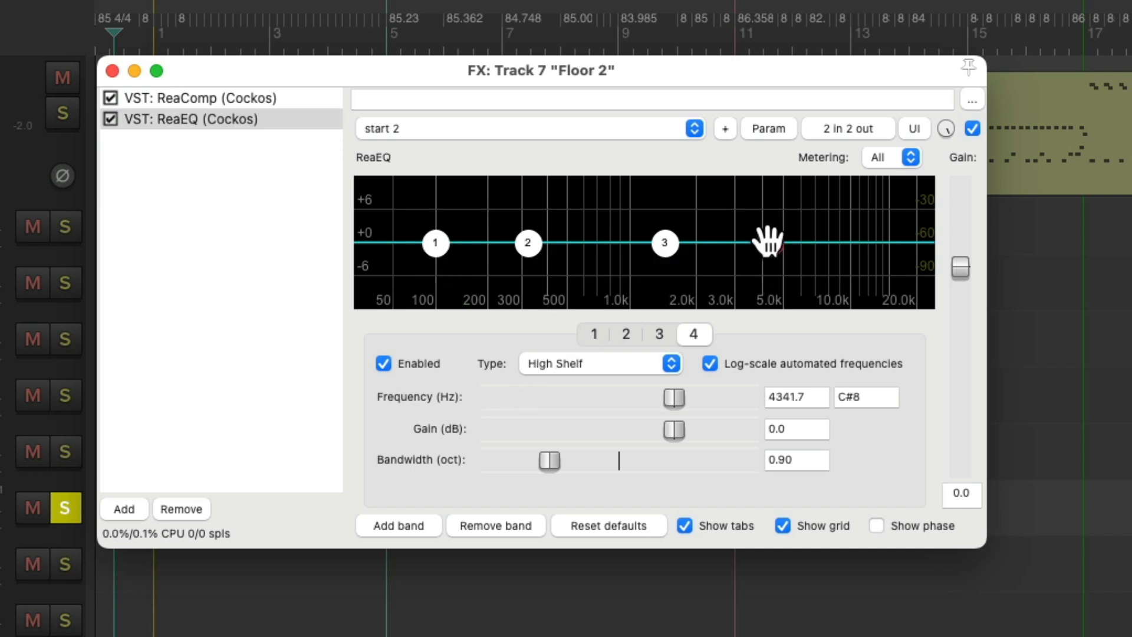
left_click(508, 525)
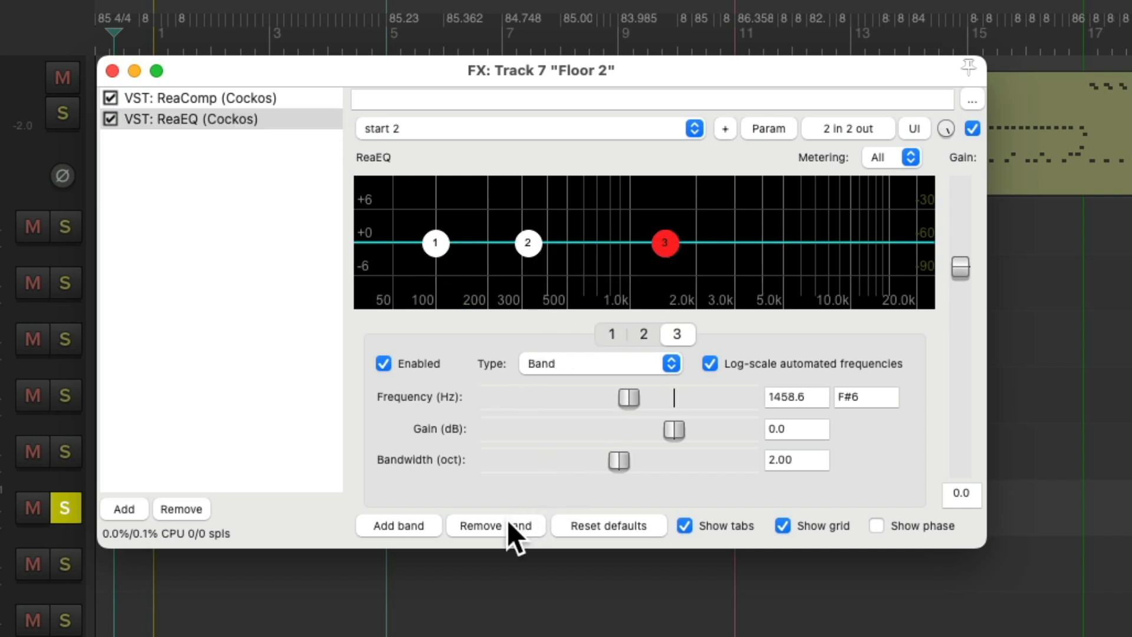
left_click_drag(981, 547, 1082, 636)
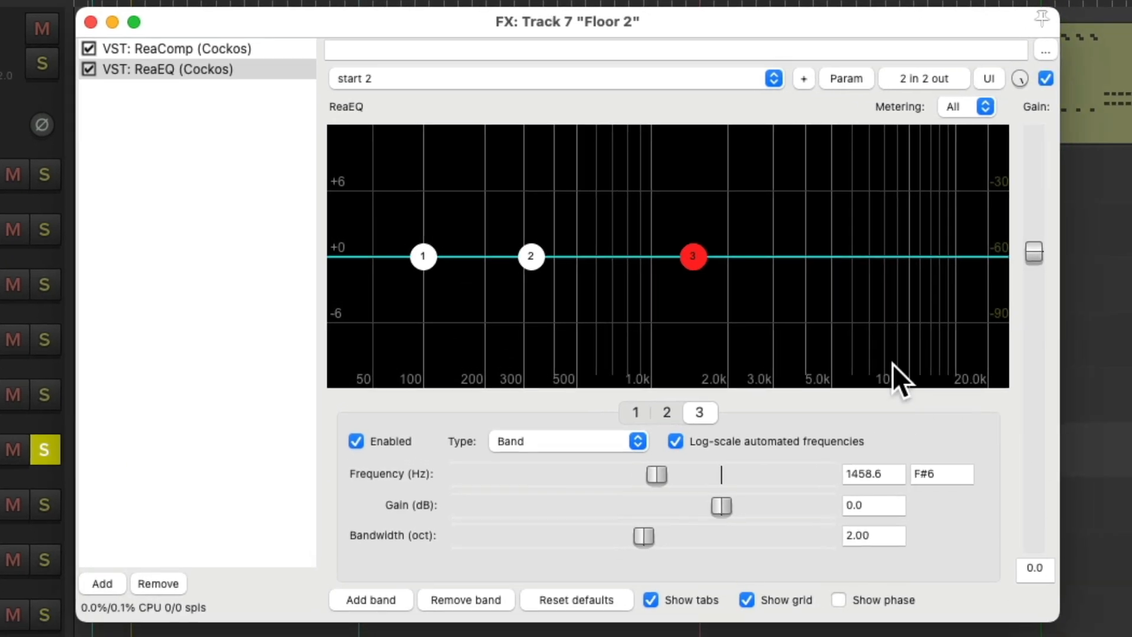
- Boost Floor 2's low shelf band 1 to 4.2 dB at 140.6 Hz and compare playback with the band disabled and enabled
left_click(424, 256)
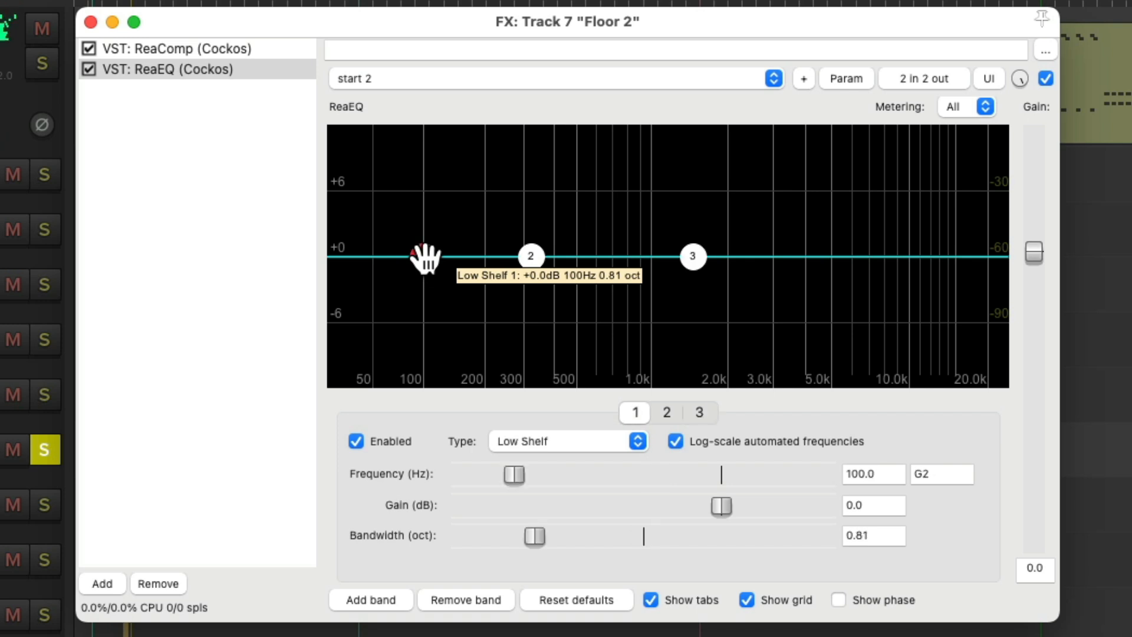
key("space")
left_click_drag(425, 256, 454, 213)
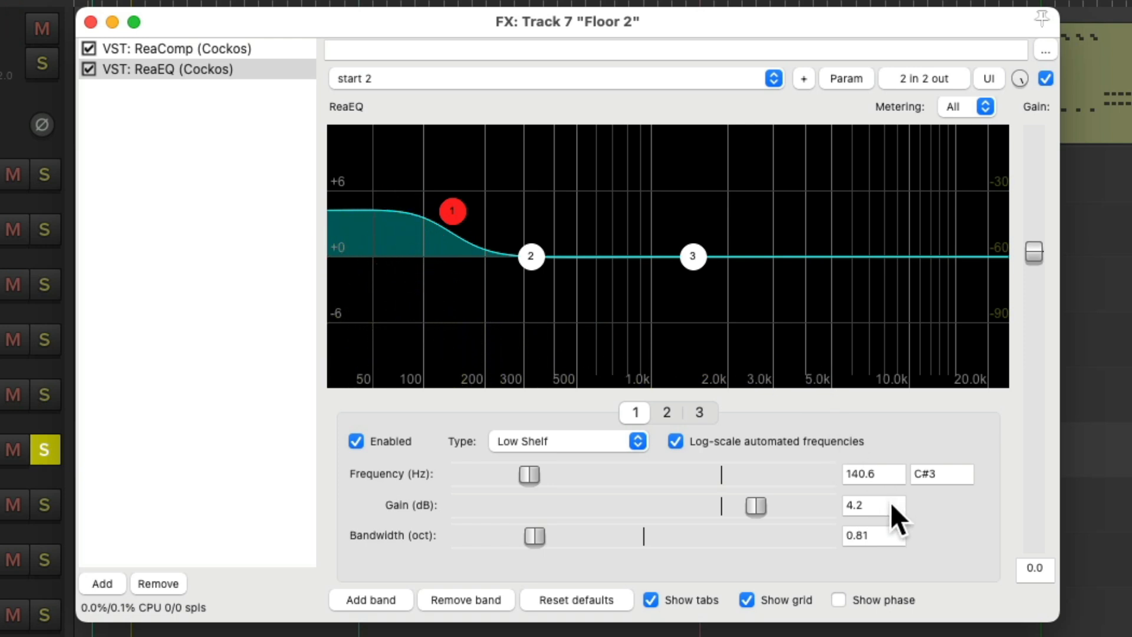
key("space")
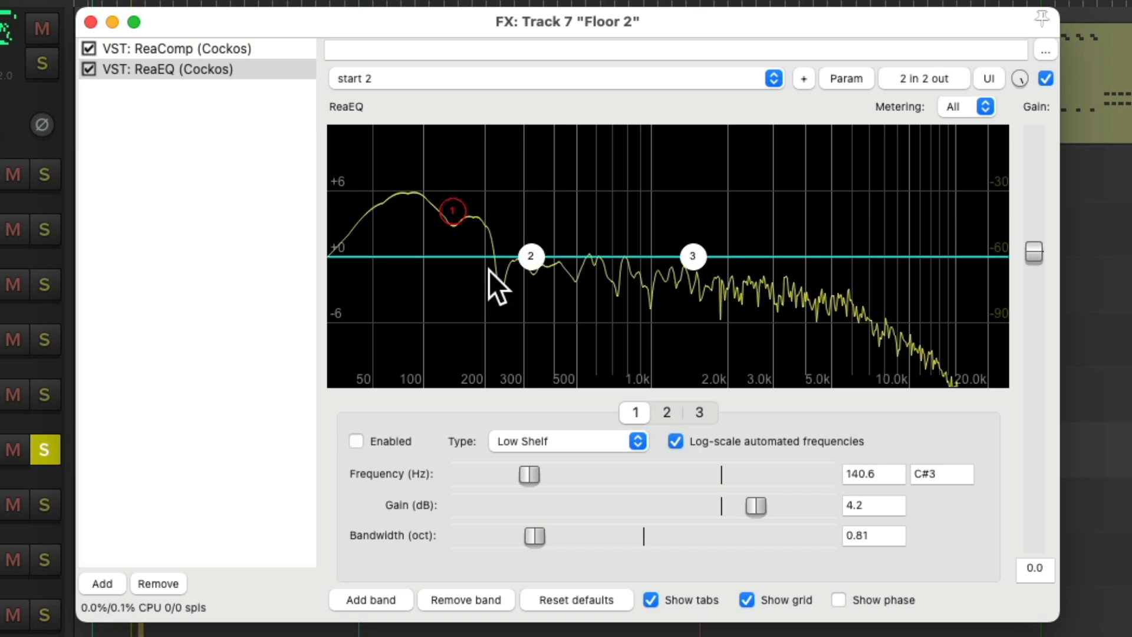
double_click(454, 214)
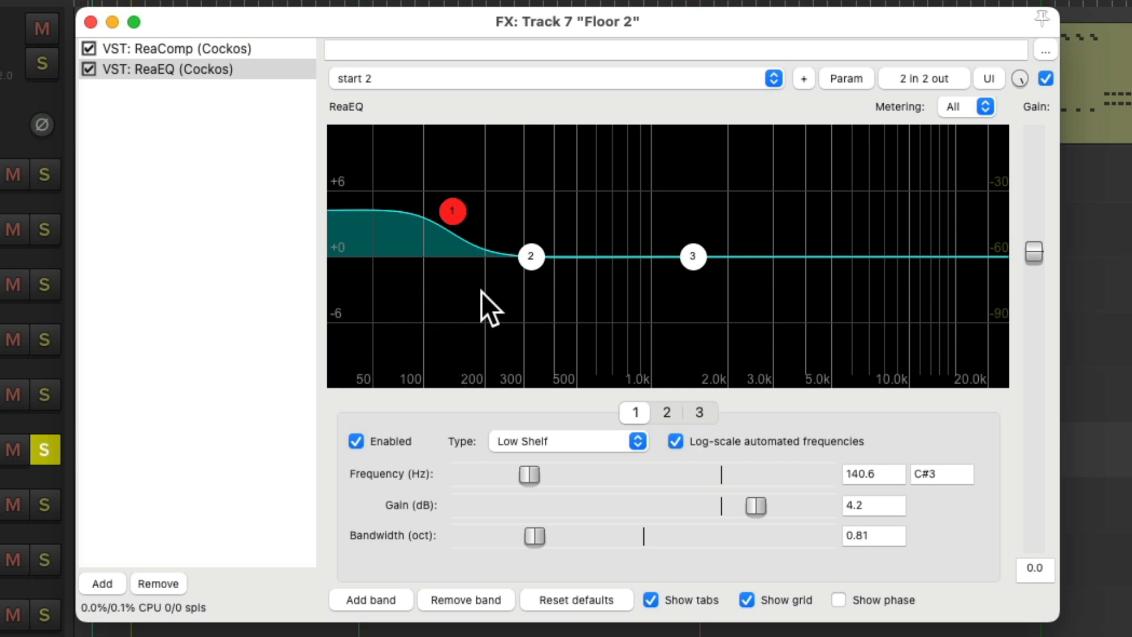
- Set Floor 2's EQ band 2 to -2.0 dB at 414.9 Hz, bandwidth 0.80, and band 3 to 2.2 dB at 1771.4 Hz, bandwidth 0.90
left_click_drag(530, 256, 474, 316)
left_click_drag(540, 300, 556, 277)
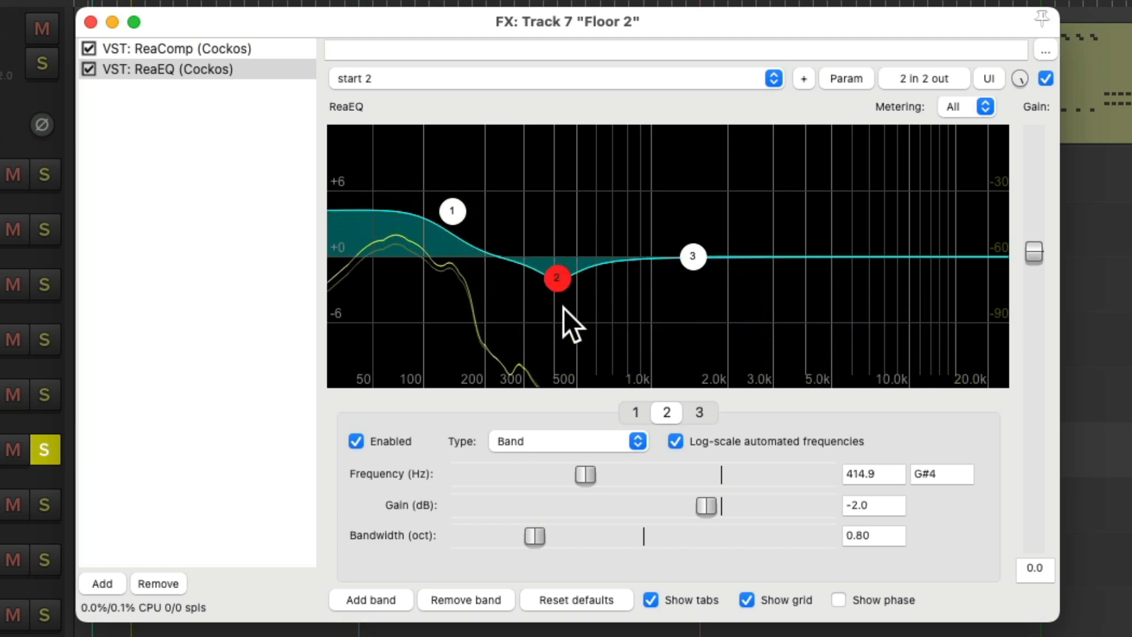
left_click_drag(682, 260, 708, 234)
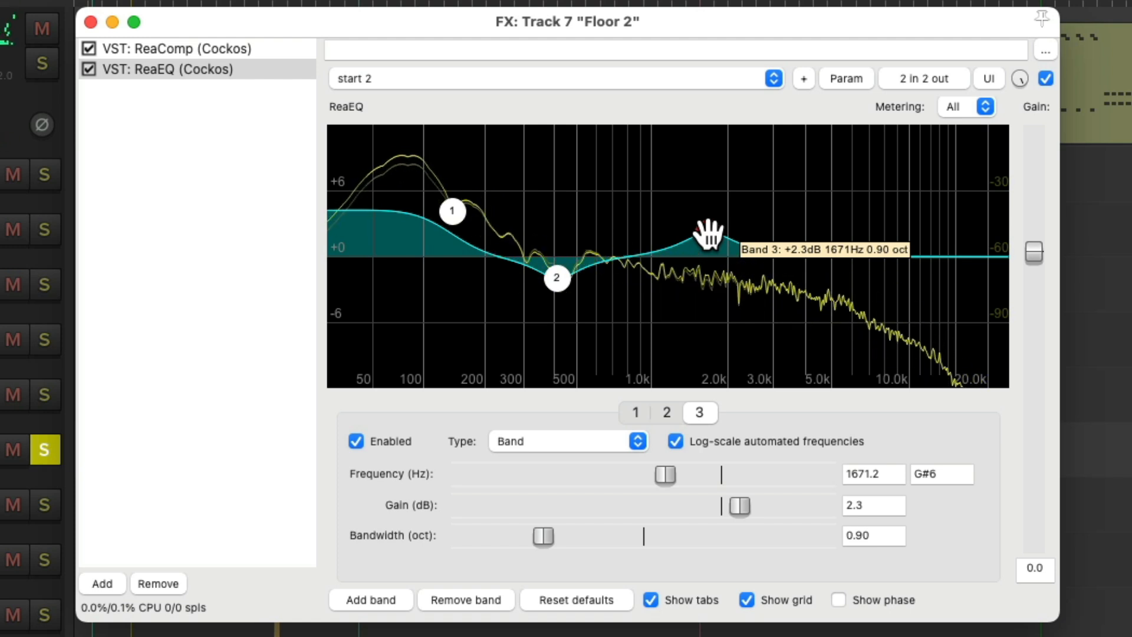
left_click_drag(708, 234, 708, 239)
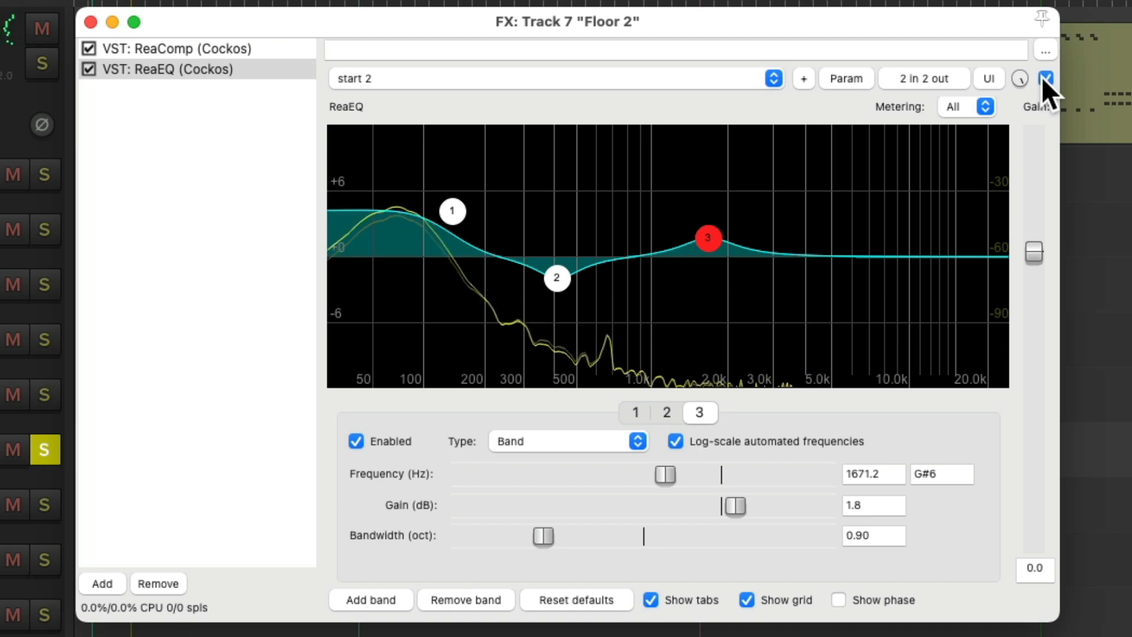
left_click_drag(708, 240, 709, 238)
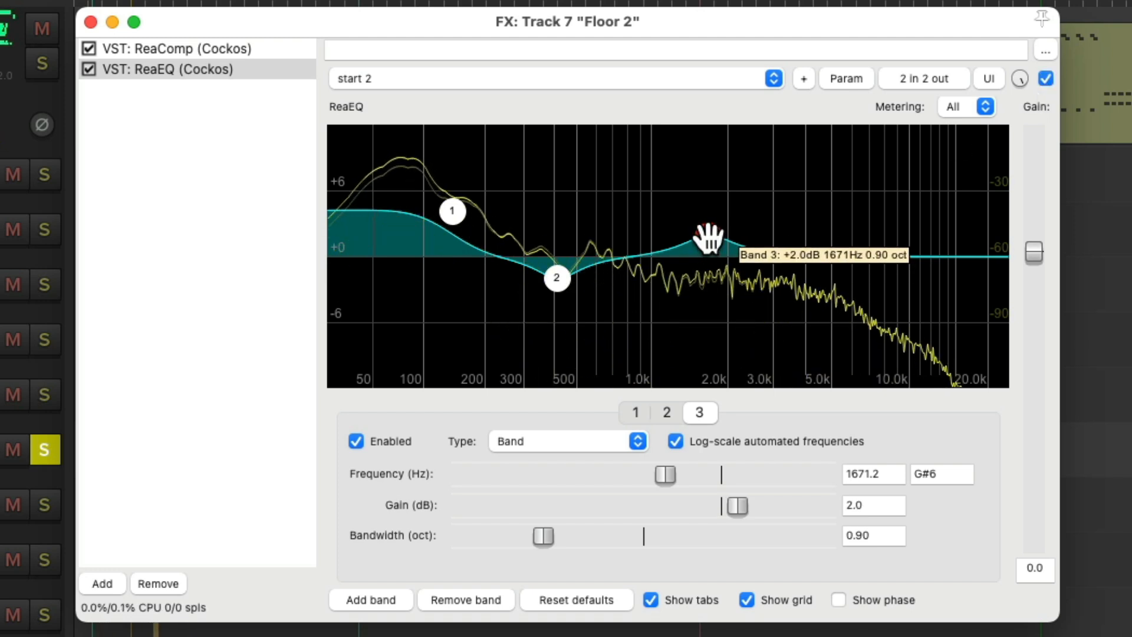
mouse_move(709, 239)
left_mouse_down()
mouse_move(716, 200)
mouse_move(715, 233)
left_mouse_up()
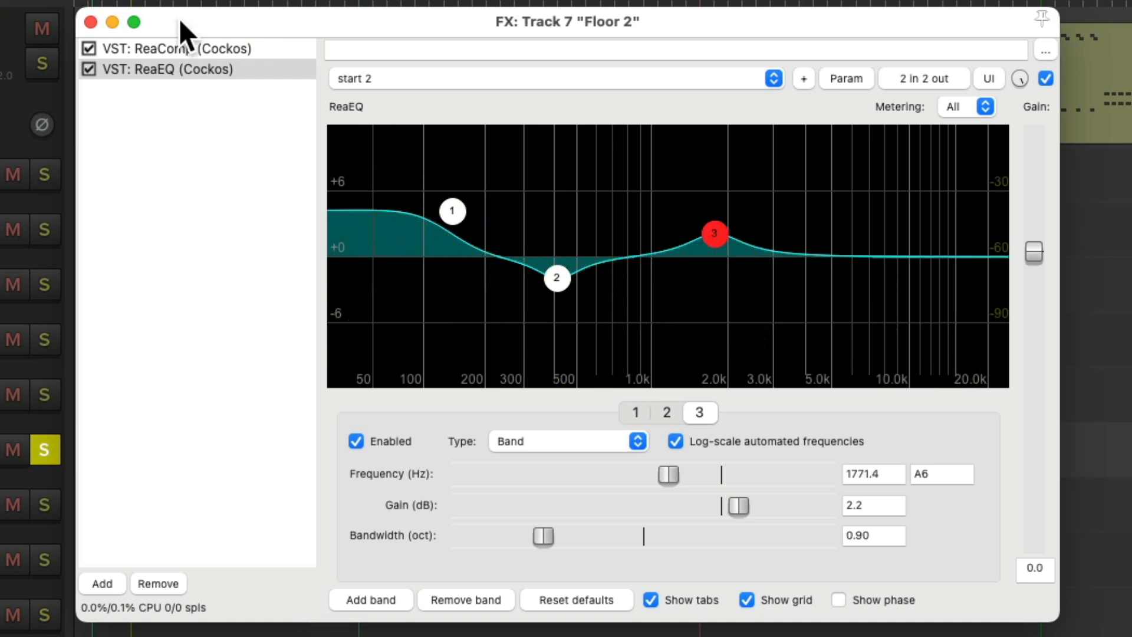
- Solo Tom 1 instead of Floor 2 and reset Tom 1's ReaEQ to the flat four-band default
left_click(89, 22)
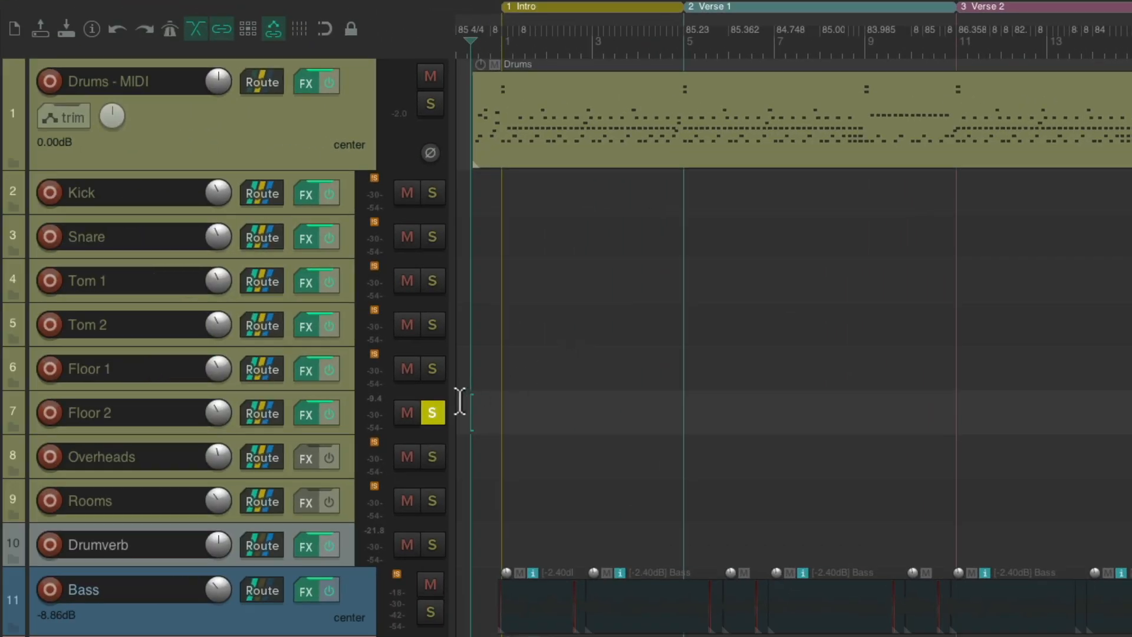
left_click(433, 414)
left_click(437, 285)
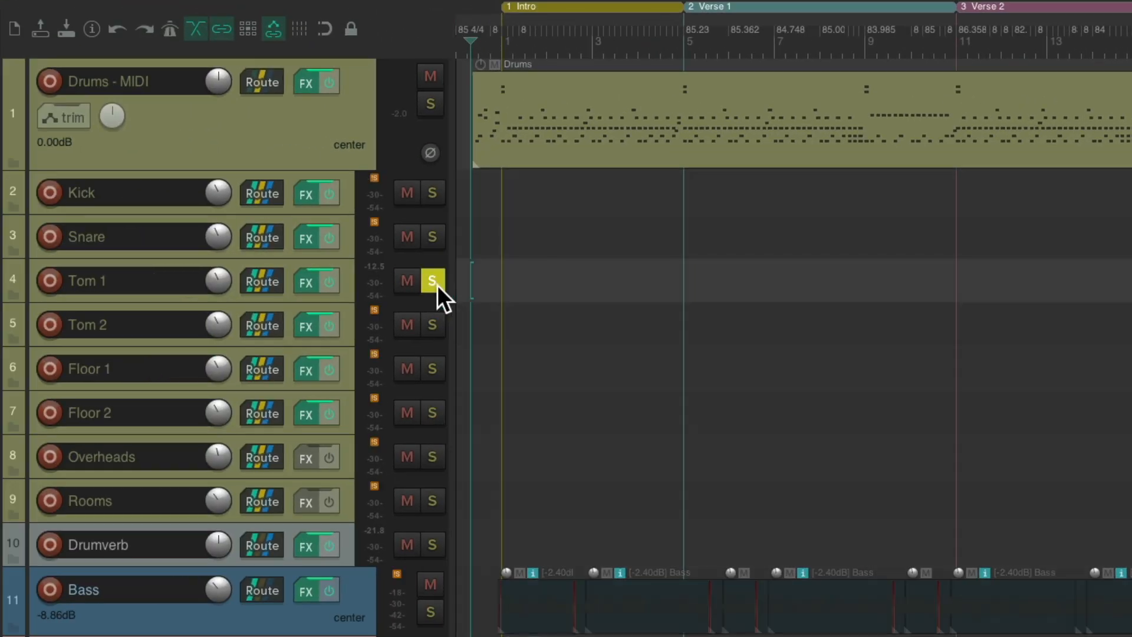
left_click(305, 282)
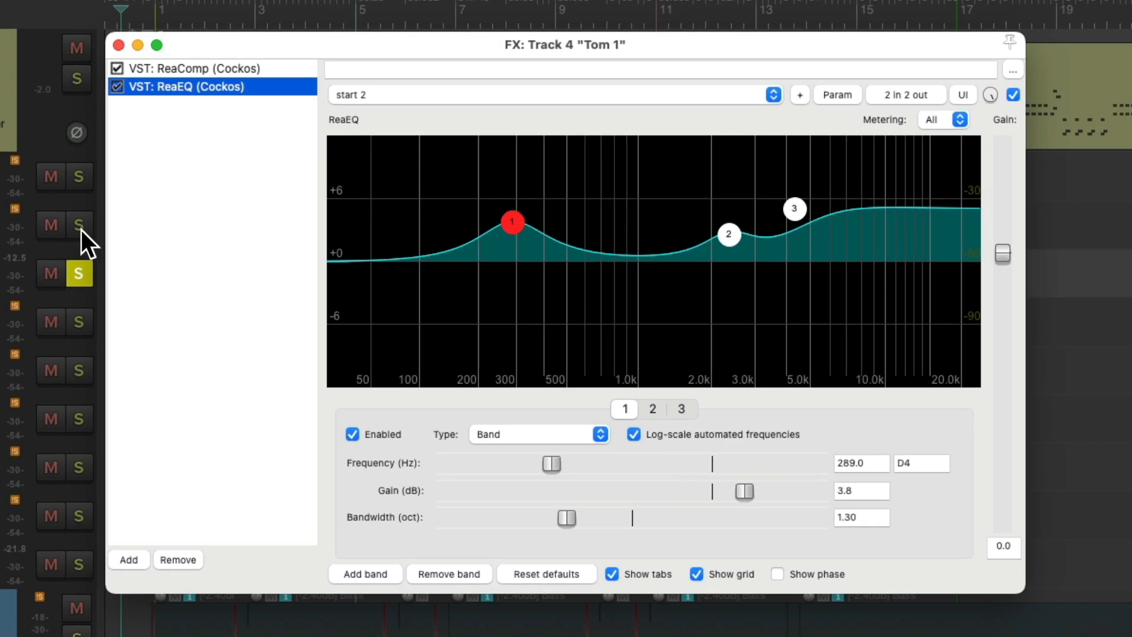
left_click(441, 99)
left_click(441, 99)
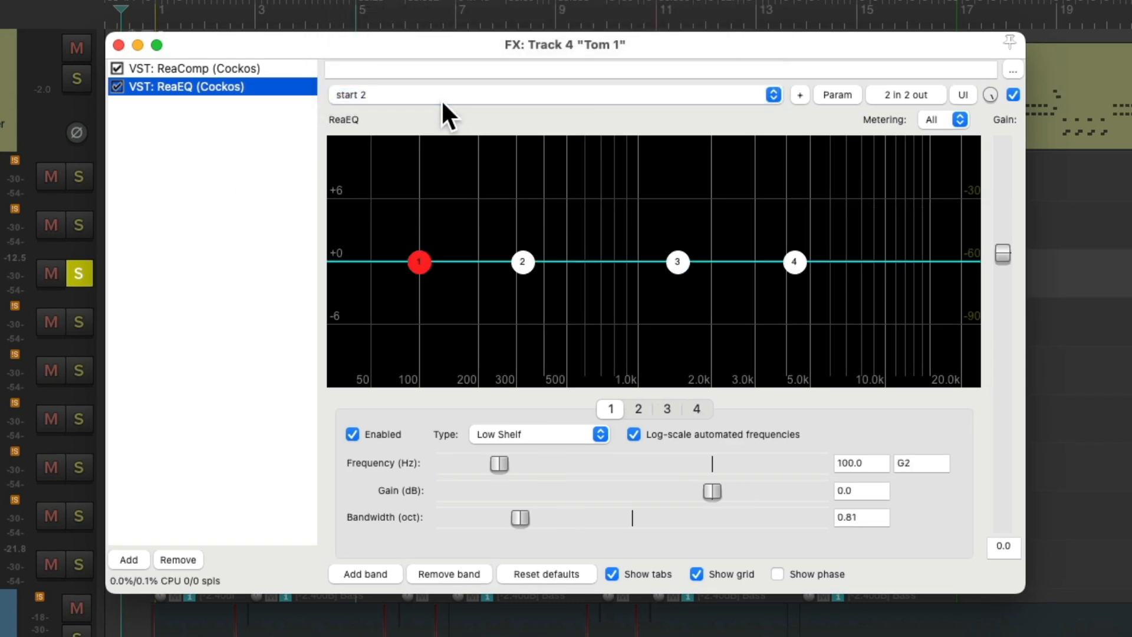
- Set Tom 1's ReaComp threshold to -17.0 dB while the track plays
left_click(263, 69)
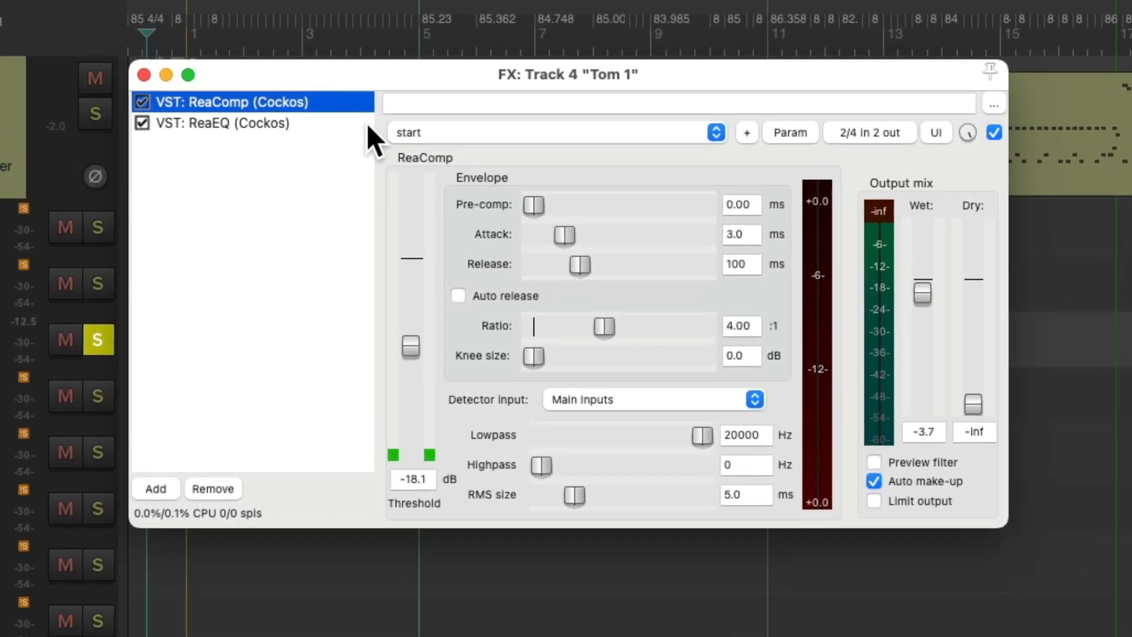
key("space")
left_click_drag(406, 349, 405, 344)
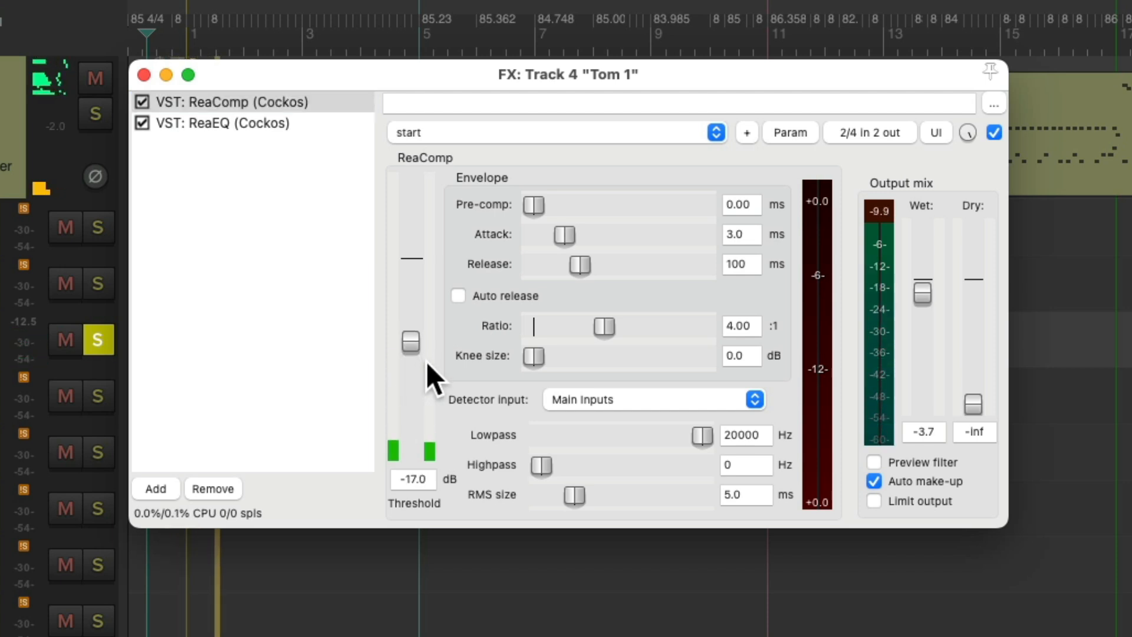
- Remove the high shelf band 4 from Tom 1's ReaEQ and enlarge the effects window
left_click(326, 124)
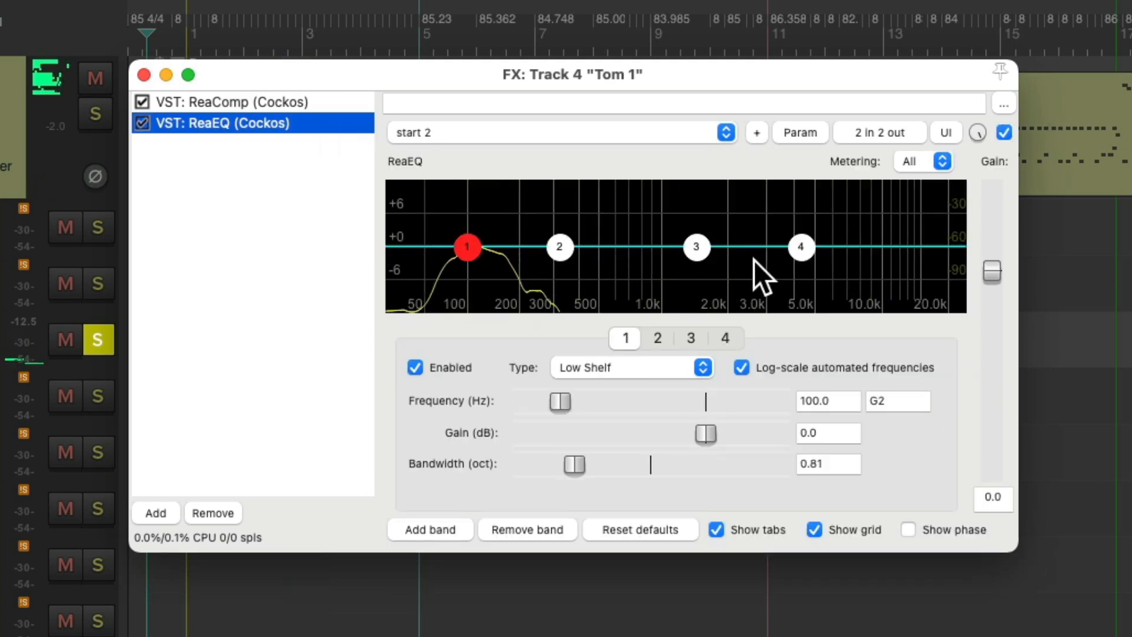
left_click(801, 247)
left_click(557, 530)
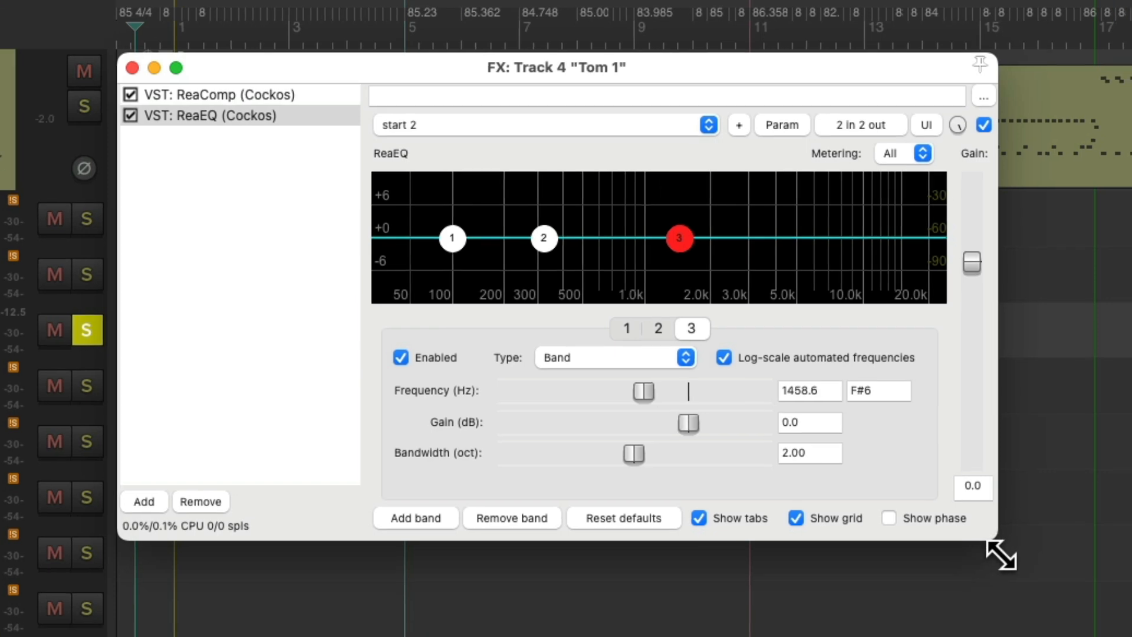
left_click_drag(1018, 553, 1043, 624)
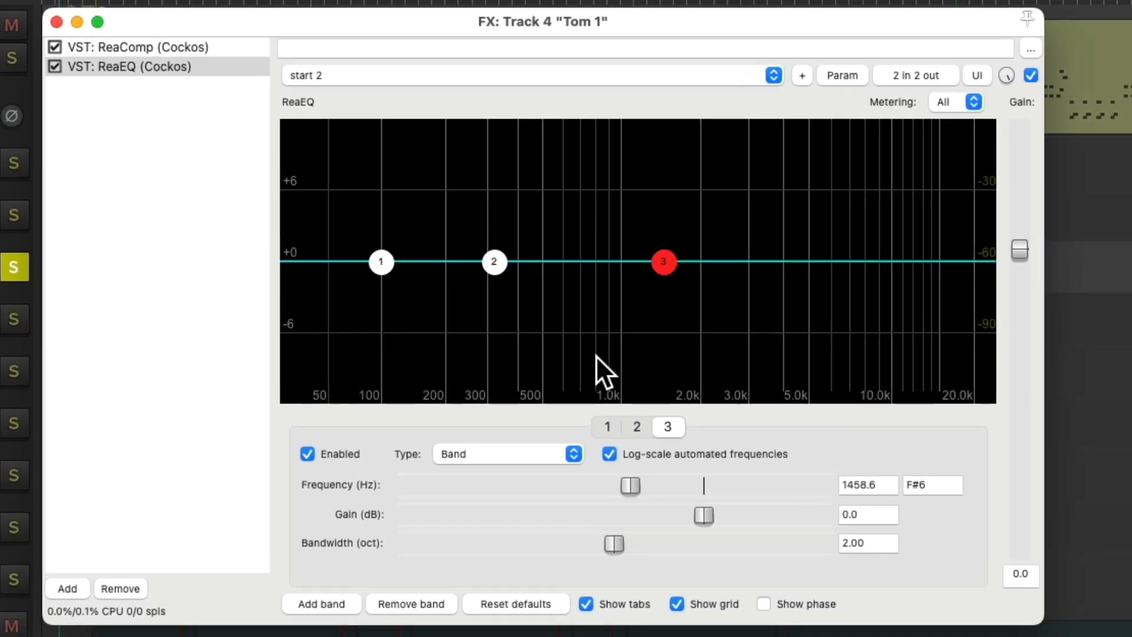
- Cut Tom 1's EQ band 2 just below 1 kHz and boost band 3 to 2.8 dB at 2050 Hz, bandwidth 1.15
left_click_drag(492, 262, 589, 292)
left_click_drag(669, 258, 707, 234)
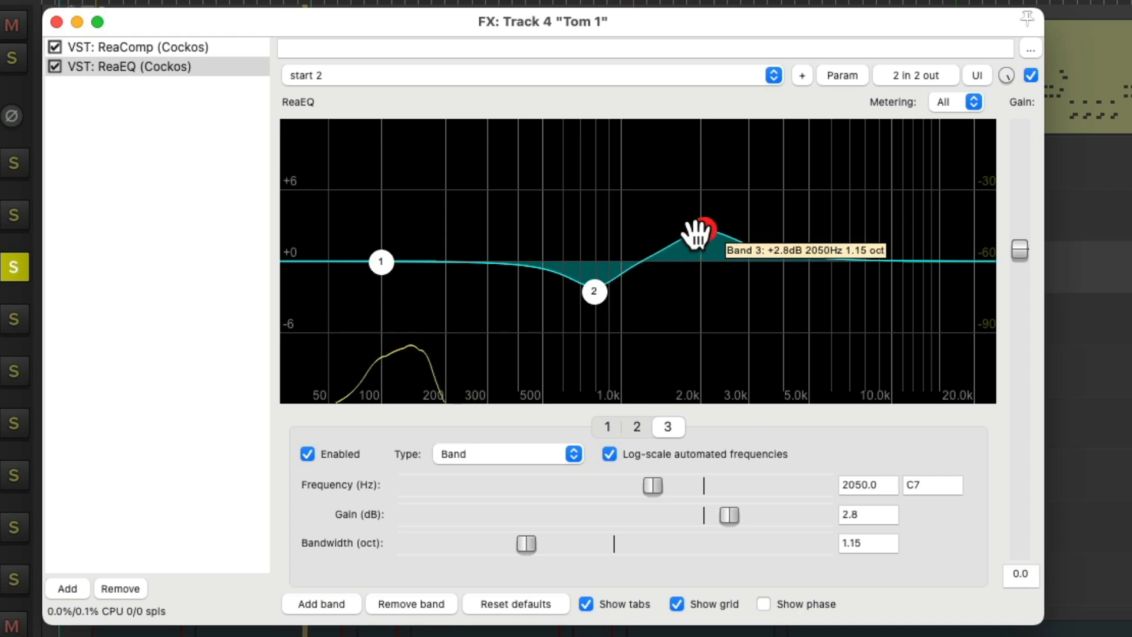
- Boost Tom 1's low shelf band 1 to 3.0 dB at 164.1 Hz and compare the sound with ReaEQ bypassed and enabled
left_click_drag(381, 263, 426, 229)
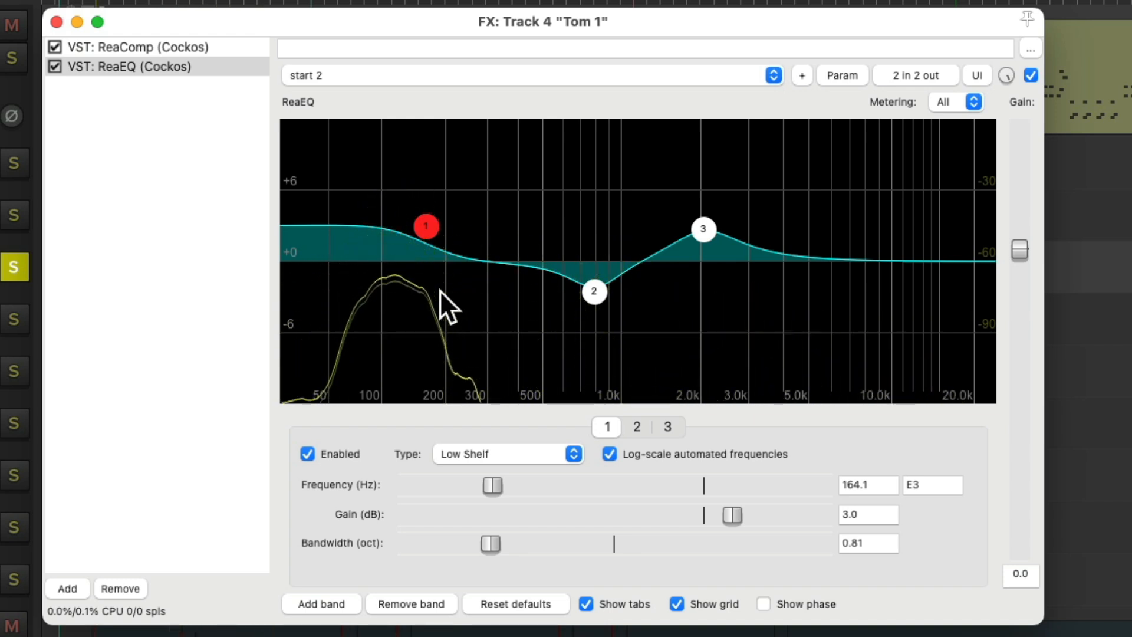
left_click(1030, 74)
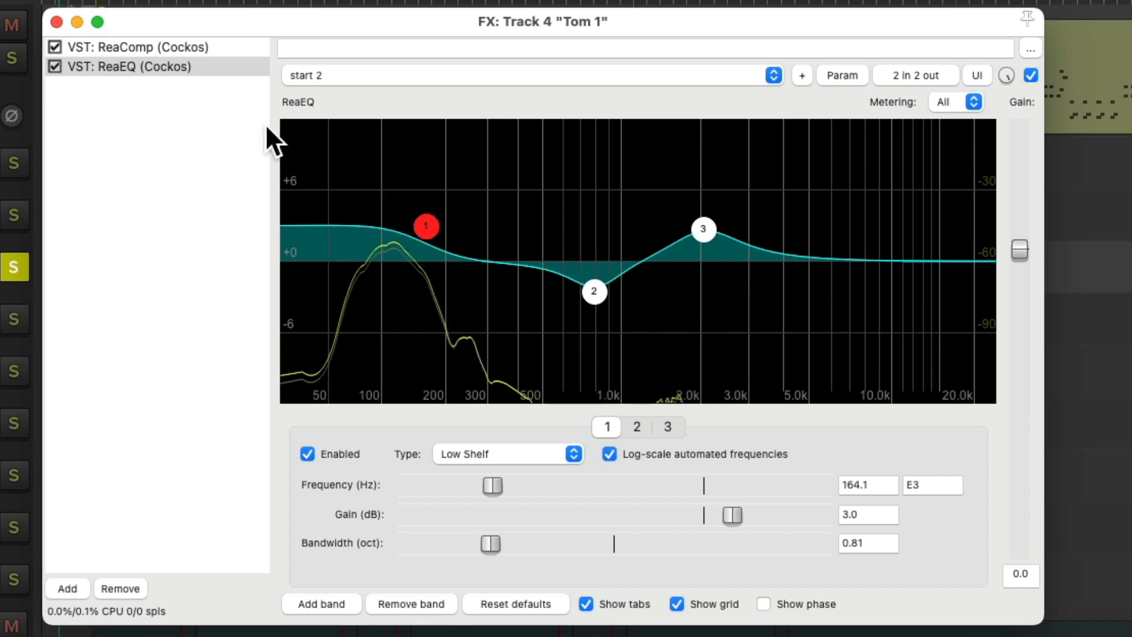
- Close Tom 1's effects window, unsolo the track and replace Tom 2's and the floor toms' effects with copies of Tom 1's
left_click(56, 22)
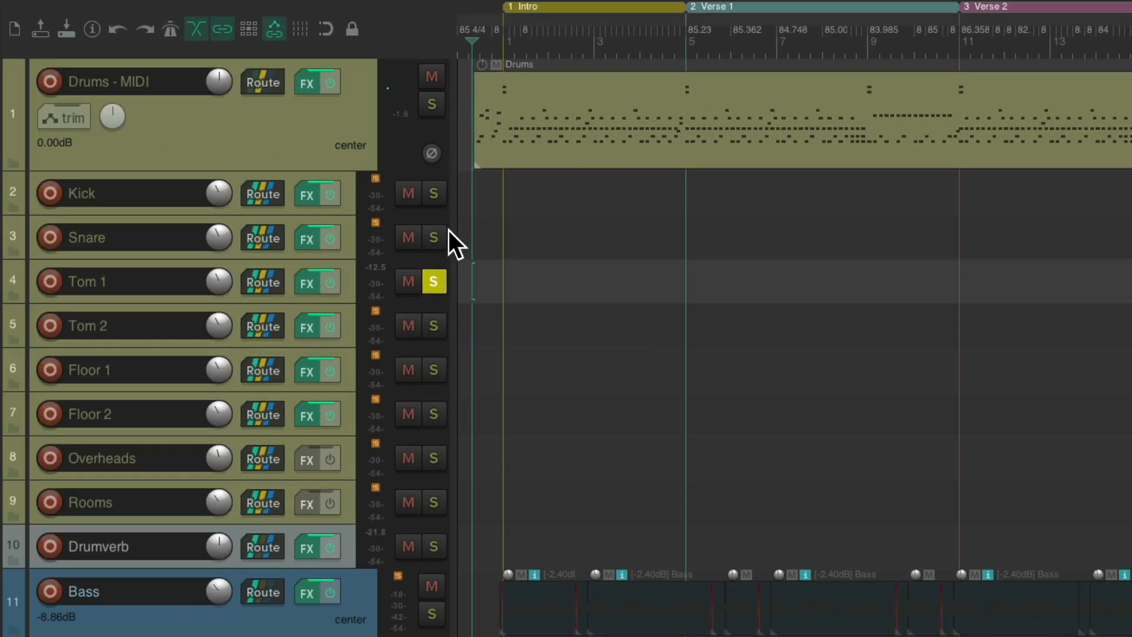
left_click(441, 285)
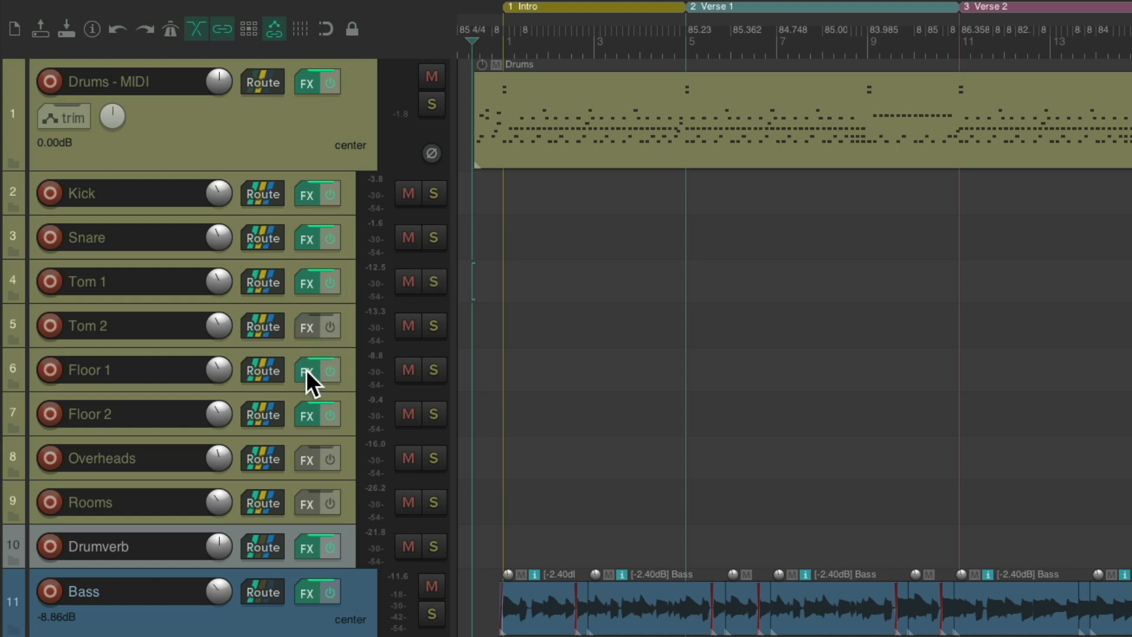
left_click(322, 329)
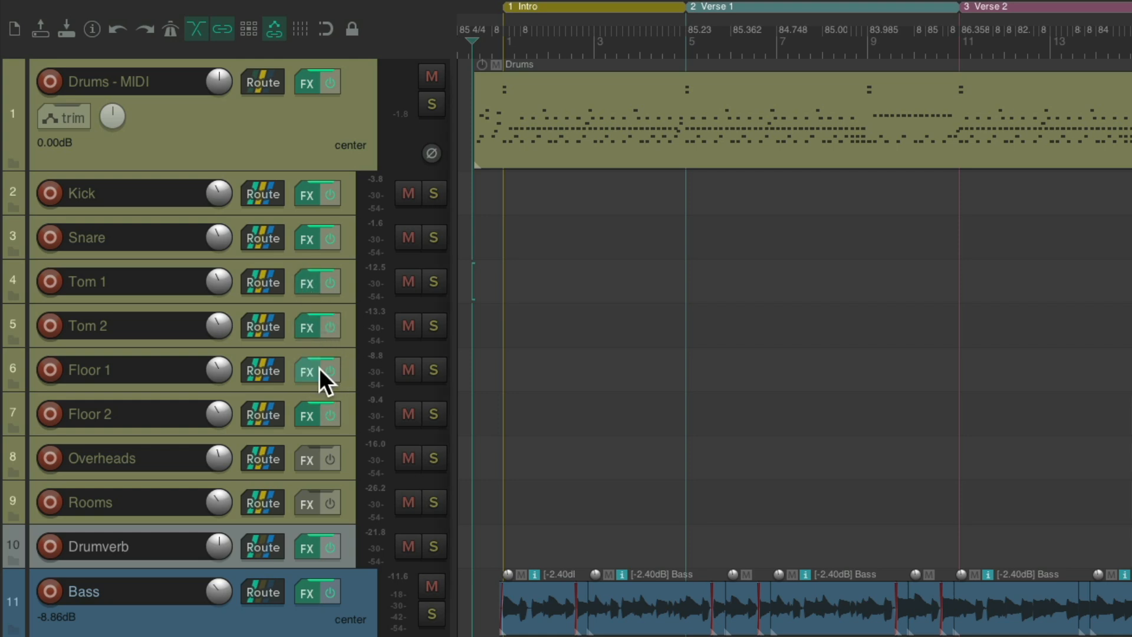
- Solo Tom 2 and nearly flatten its ReaEQ curve by moving all three bands close to 0 dB
left_click(431, 326)
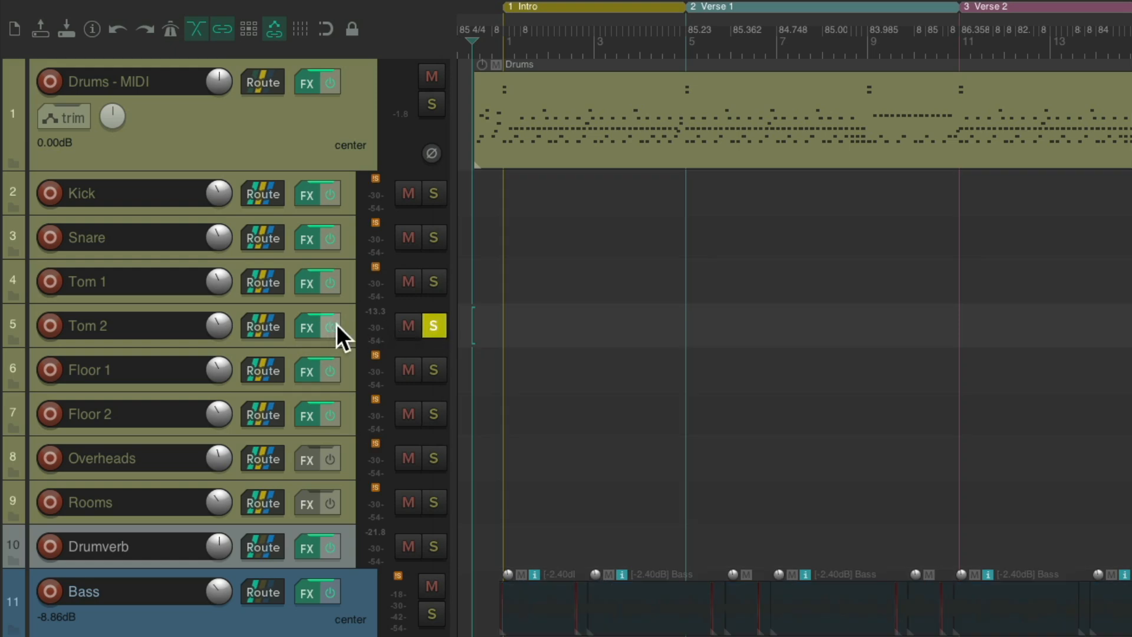
left_click(310, 324)
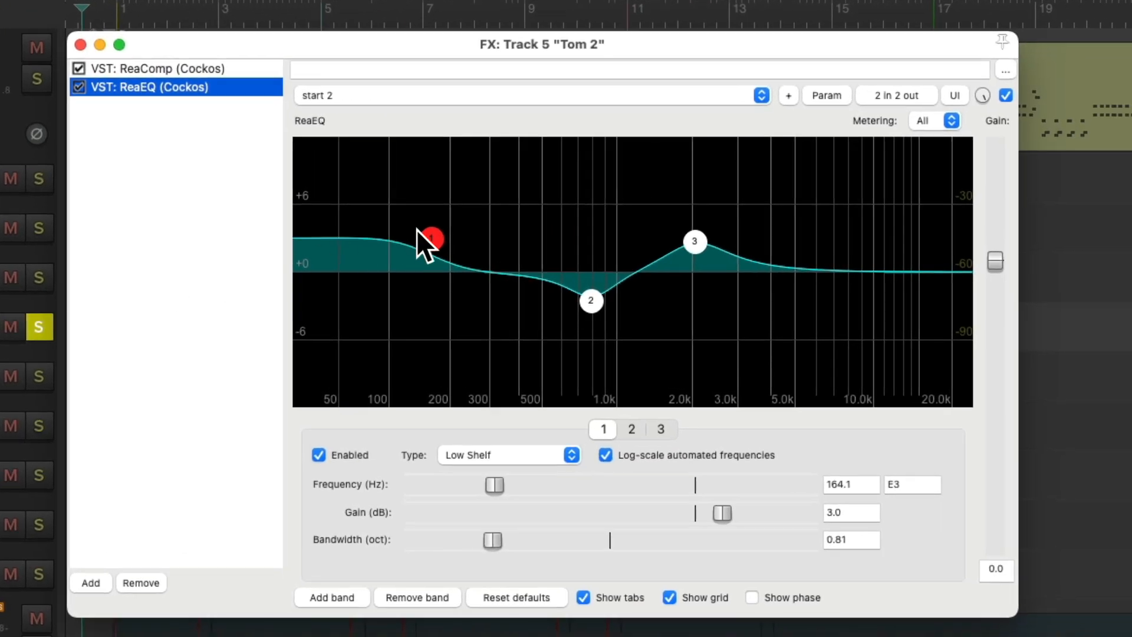
left_click_drag(418, 236, 429, 259)
left_click_drag(581, 298, 593, 279)
left_click_drag(695, 241, 691, 279)
- Lower Tom 2's ReaComp threshold to -25.8 dB while the track plays
left_click(195, 68)
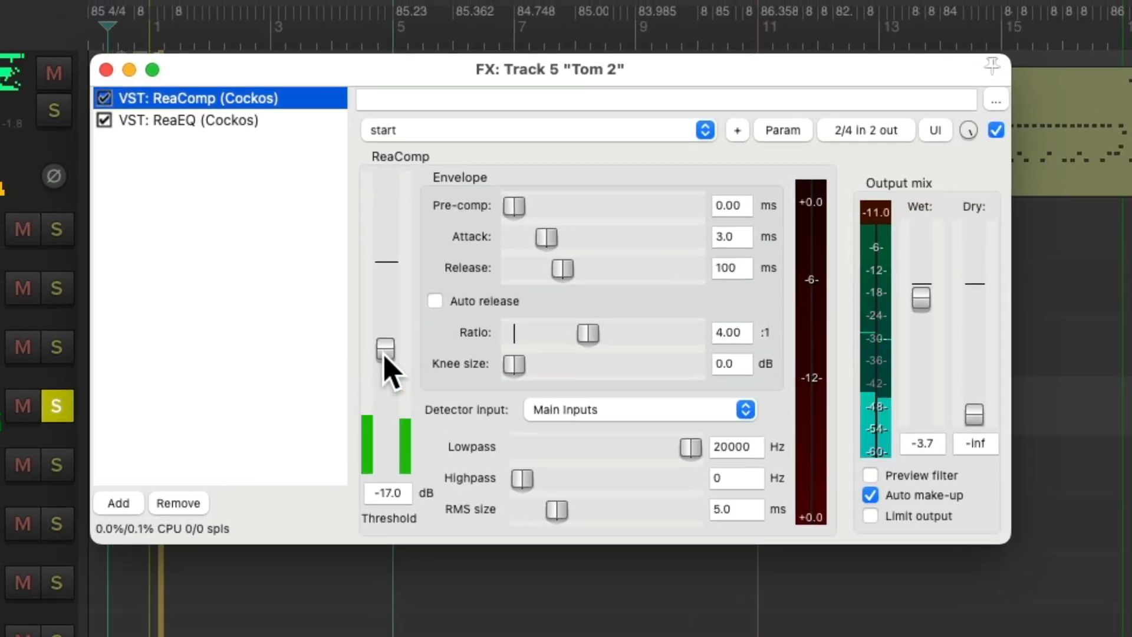
left_click_drag(385, 357, 381, 390)
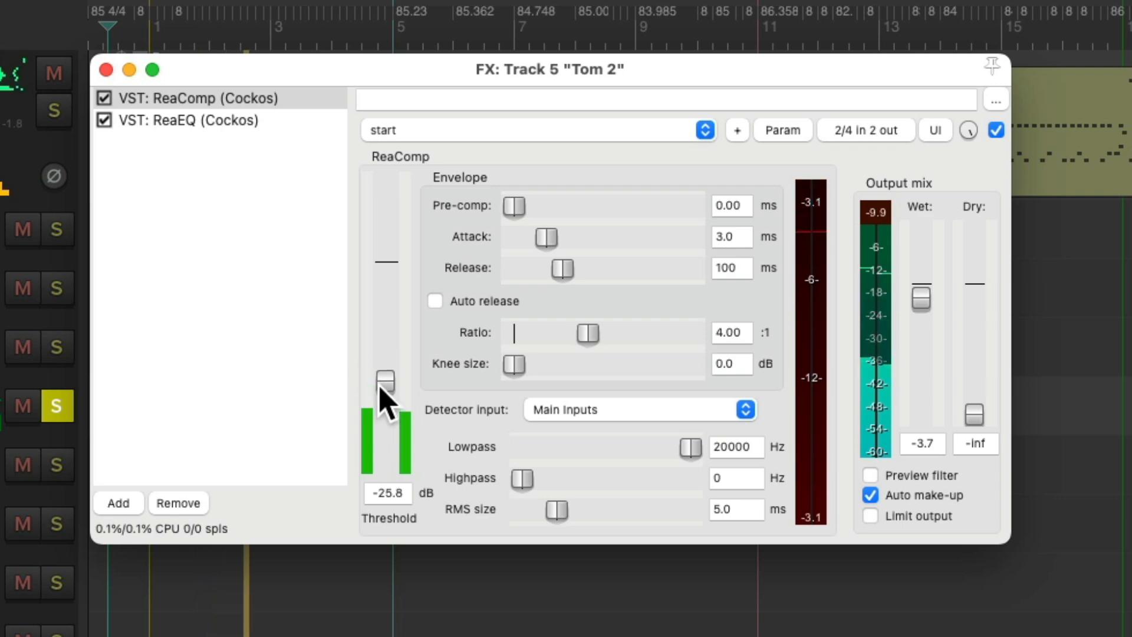
- Boost Tom 2's low shelf band 1 to 3.2 dB at 184.2 Hz and cut EQ band 2 to -2.1 dB at 844.2 Hz
left_click(297, 124)
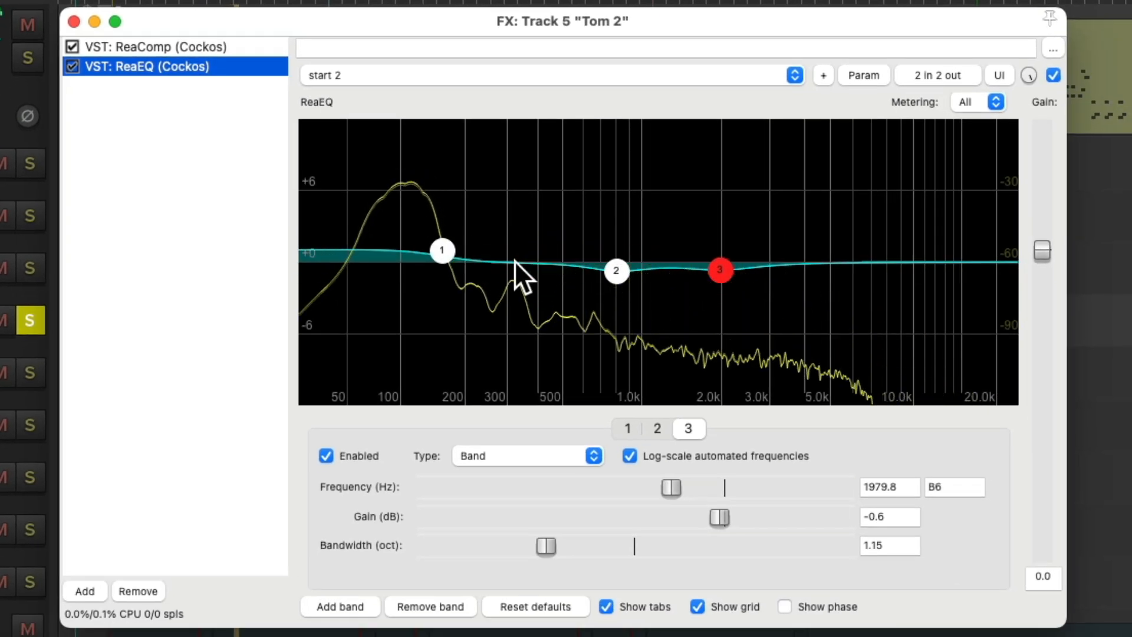
left_click_drag(615, 272, 553, 289)
left_click_drag(447, 253, 441, 221)
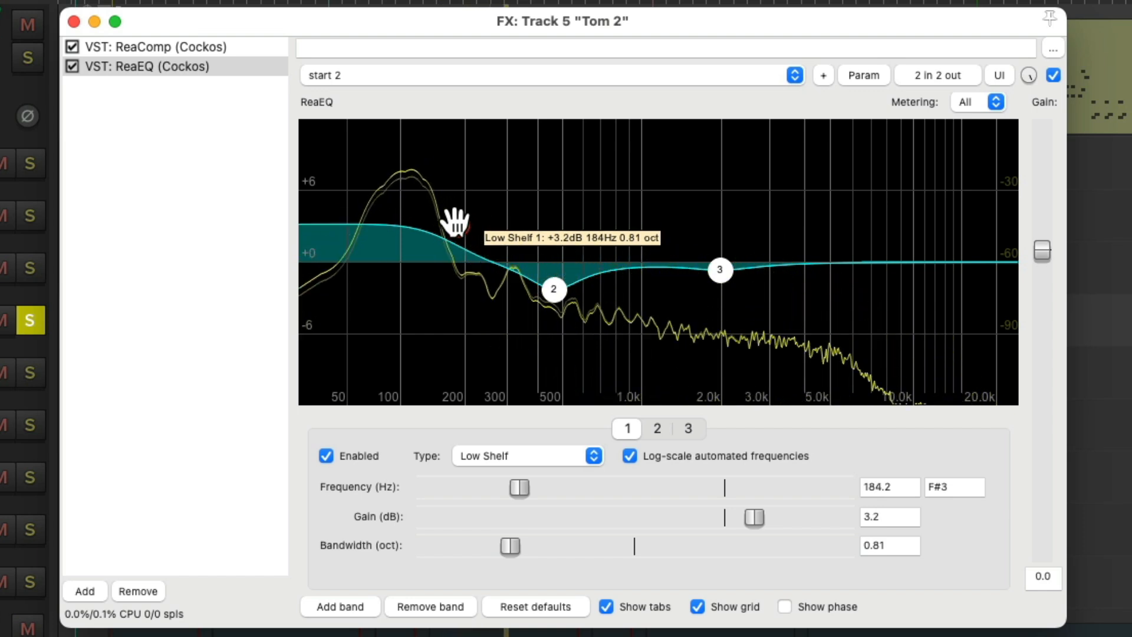
left_click_drag(549, 298, 623, 290)
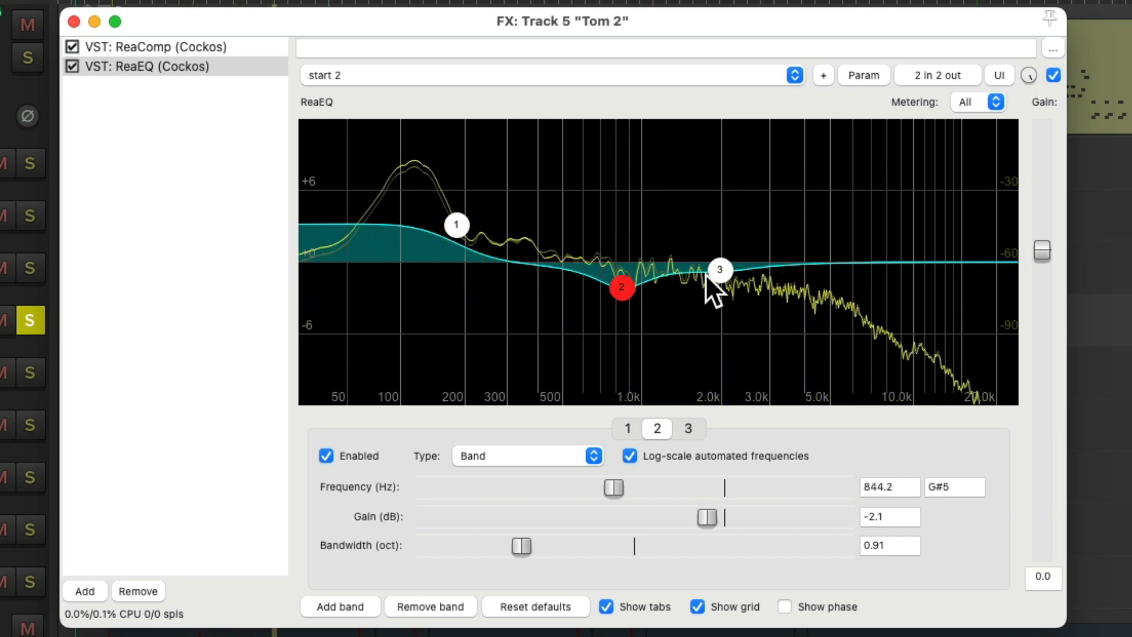
- Boost Tom 2's EQ band 3 to 1.7 dB at 2591.7 Hz and compare the sound with ReaEQ bypassed and enabled
left_click_drag(720, 266, 752, 242)
left_click(1051, 74)
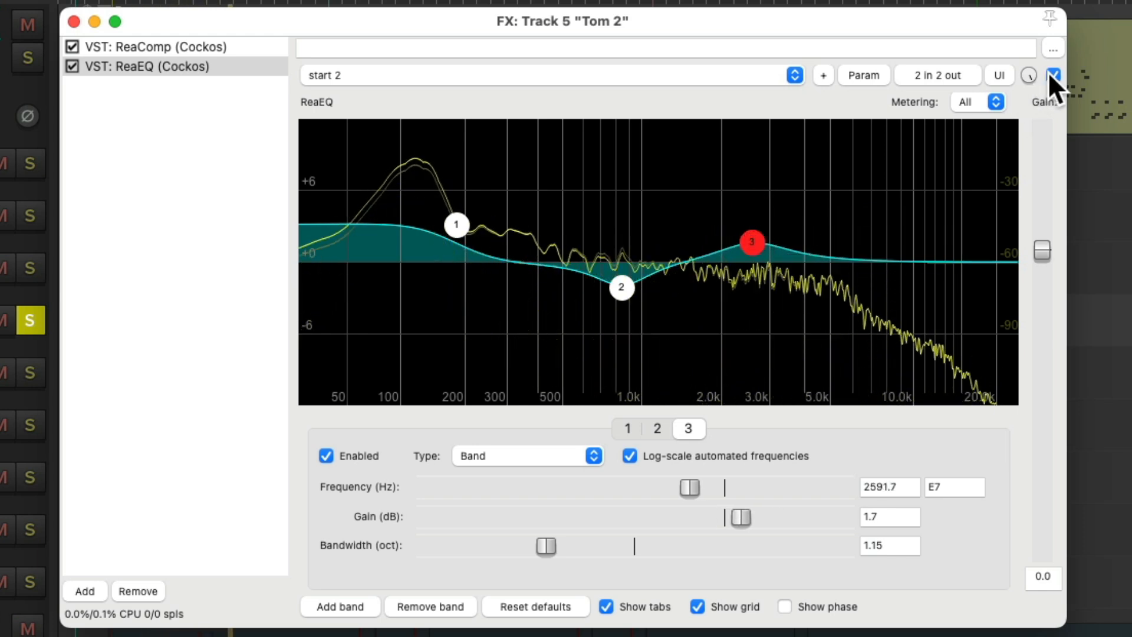
left_click(1052, 74)
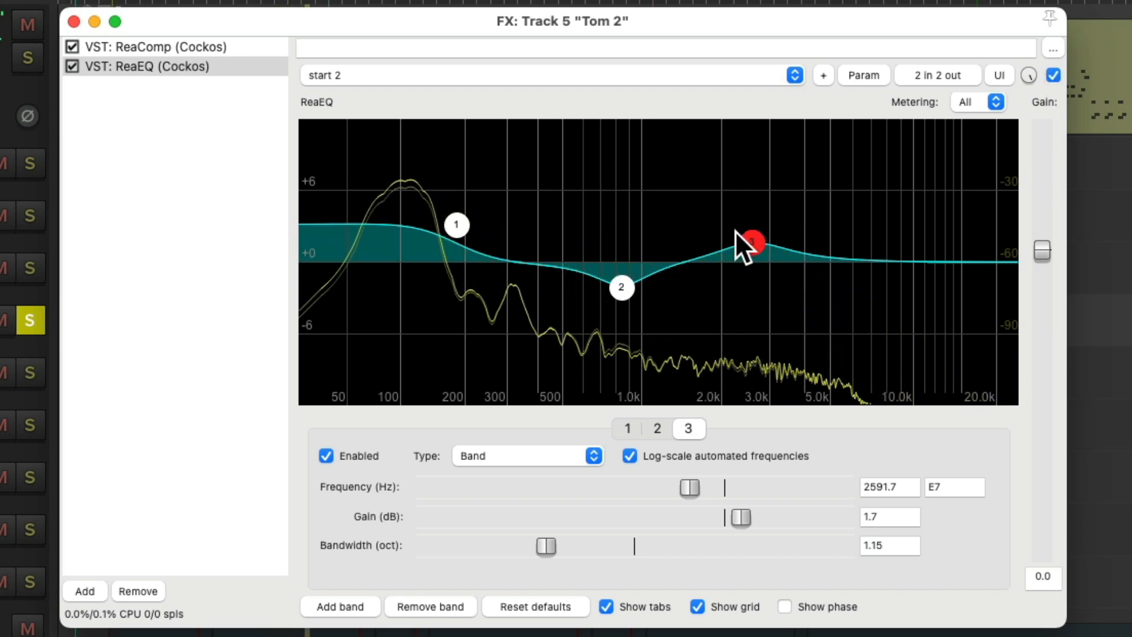
left_click(74, 21)
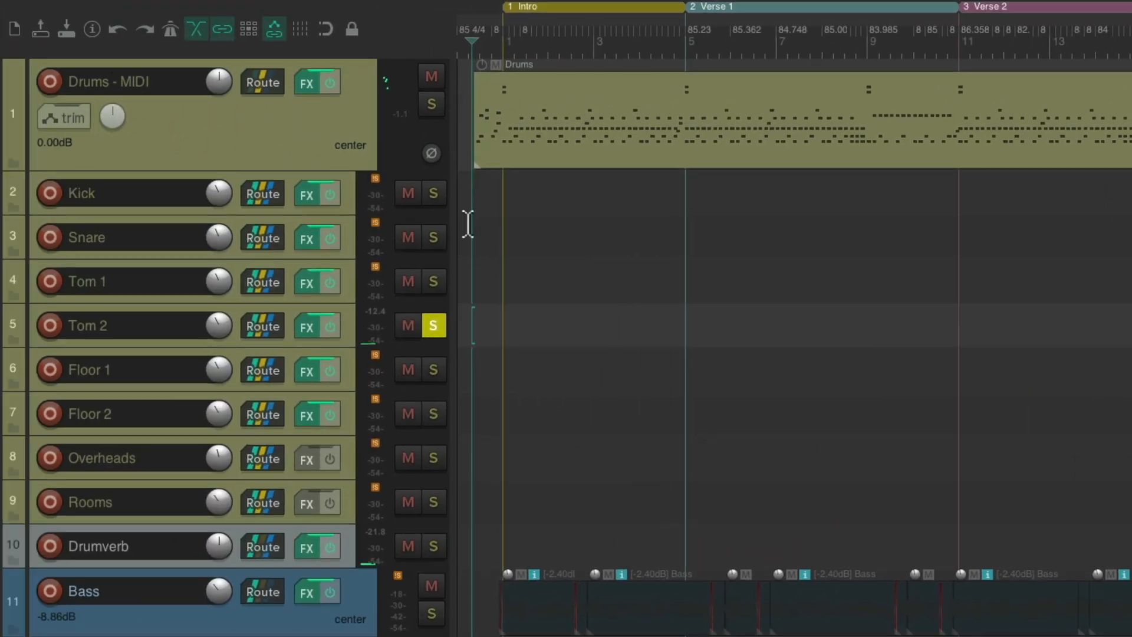
- Move the solo from Tom 2 to Floor 1 and nearly flatten Floor 1's three ReaEQ bands to about 0 dB
left_click(438, 325)
left_click(436, 363)
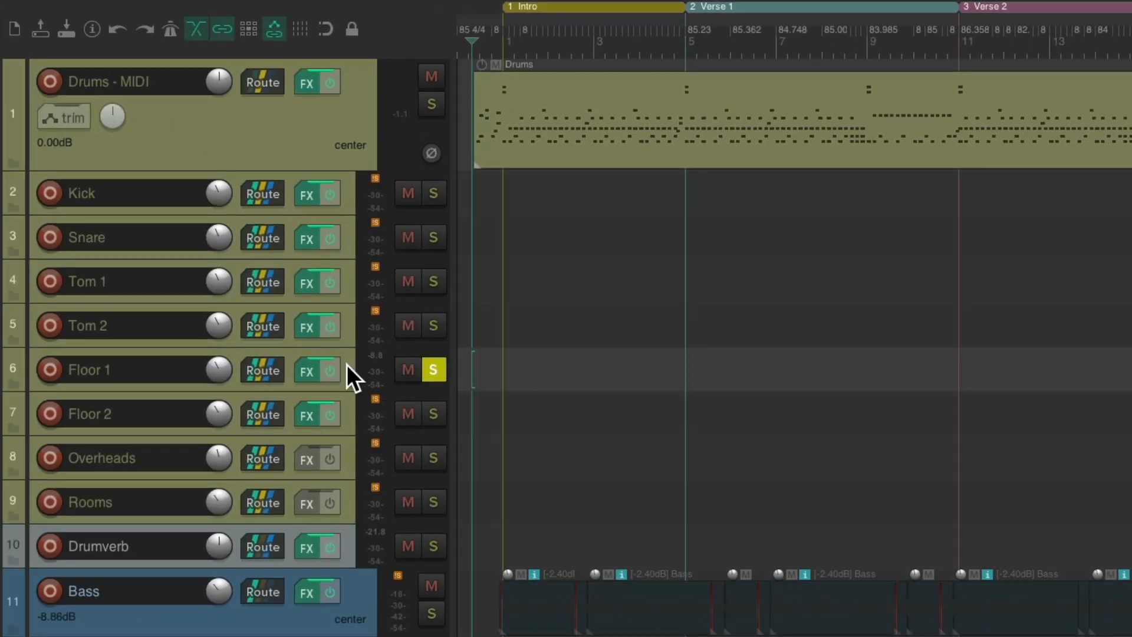
left_click(306, 370)
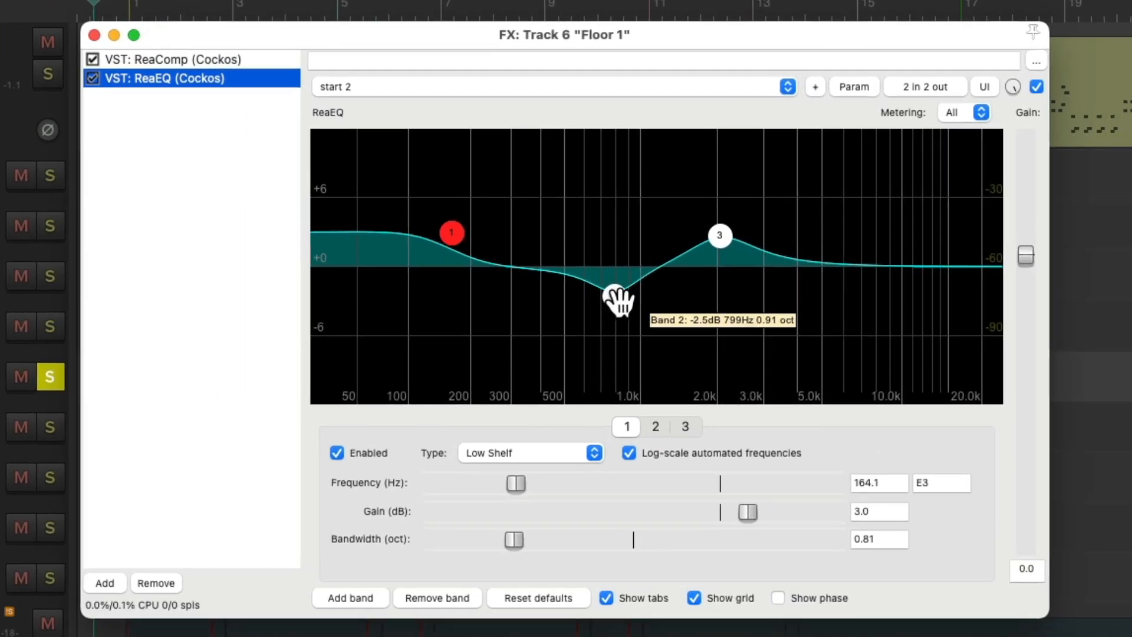
left_click_drag(615, 289, 615, 271)
left_click_drag(452, 233, 454, 263)
left_click_drag(719, 235, 723, 266)
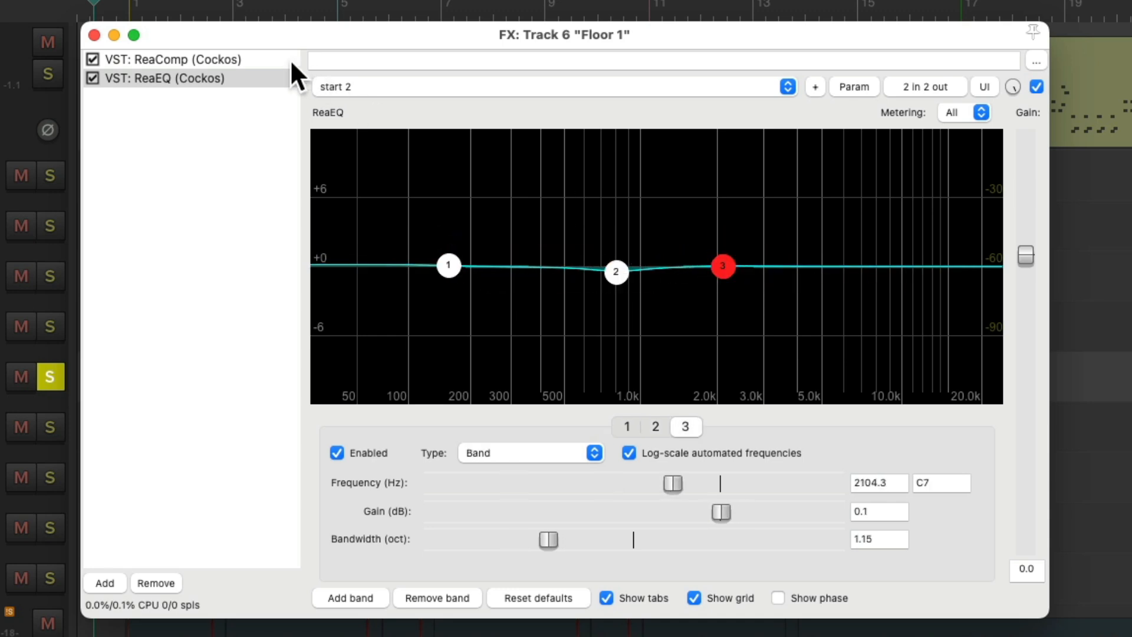
- Play the track and lower Floor 1's ReaComp threshold to -19.4 dB
left_click(247, 63)
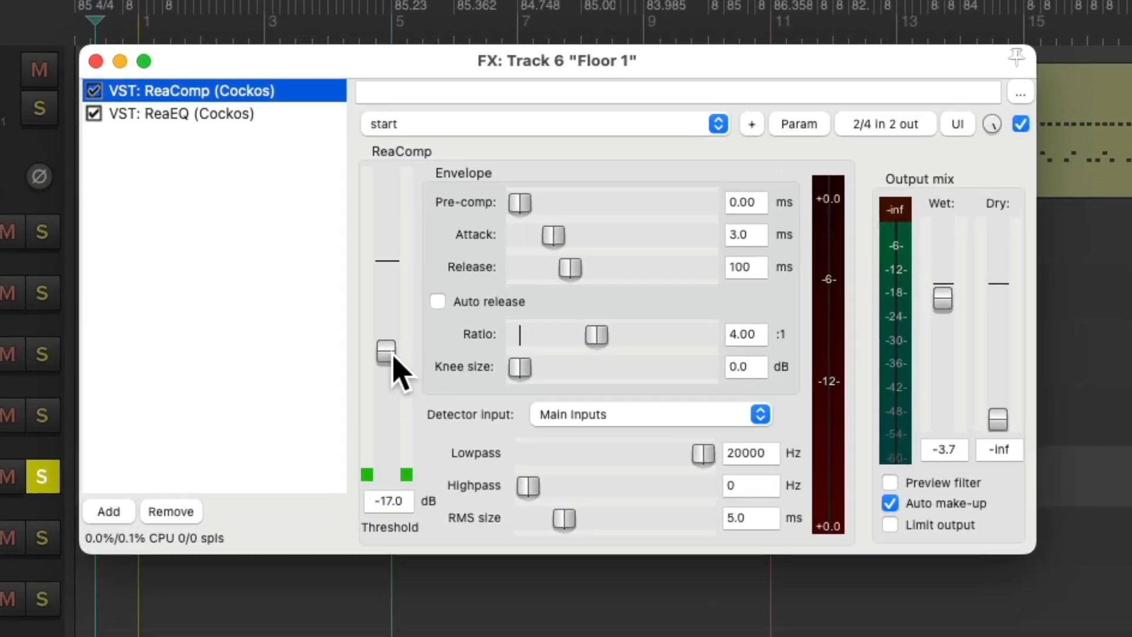
key("space")
left_click_drag(386, 355, 387, 367)
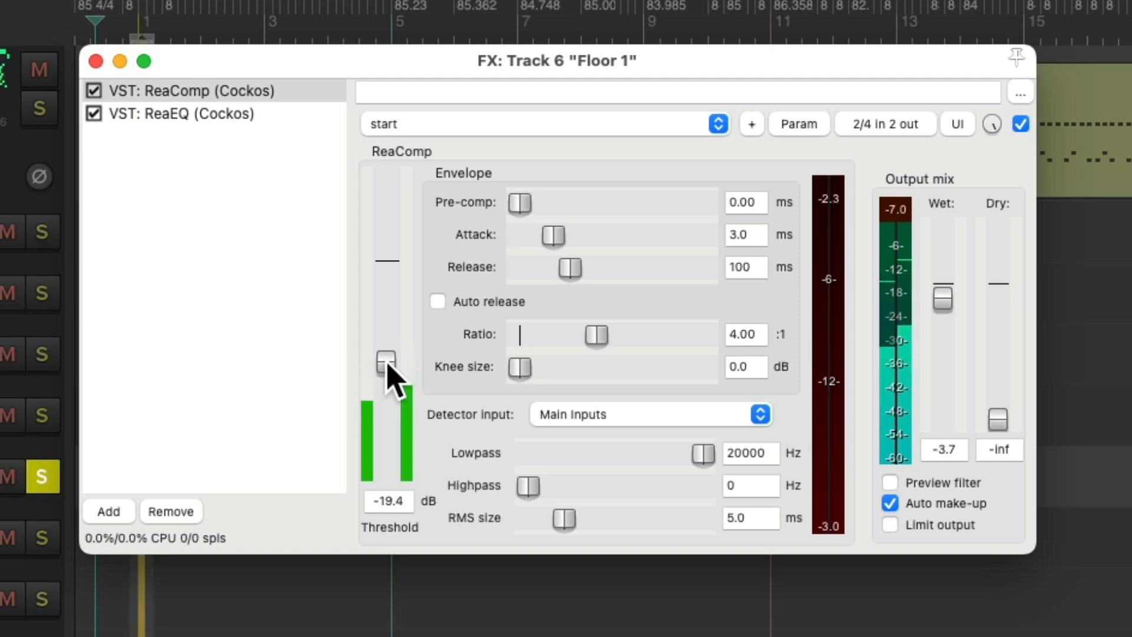
- Shape Floor 1's EQ: low shelf band 1 to 3.4 dB at 164.1 Hz, band 2 to -2.1 dB at 805.8 Hz, and band 3 boosted just below 2 kHz
left_click(280, 115)
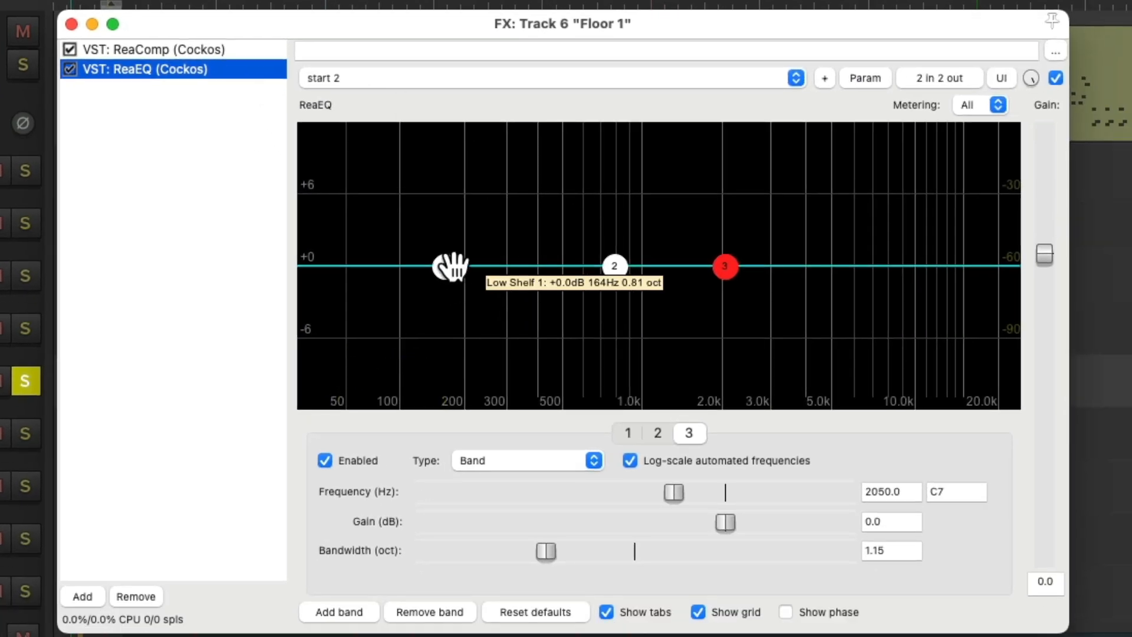
left_click_drag(447, 267, 445, 224)
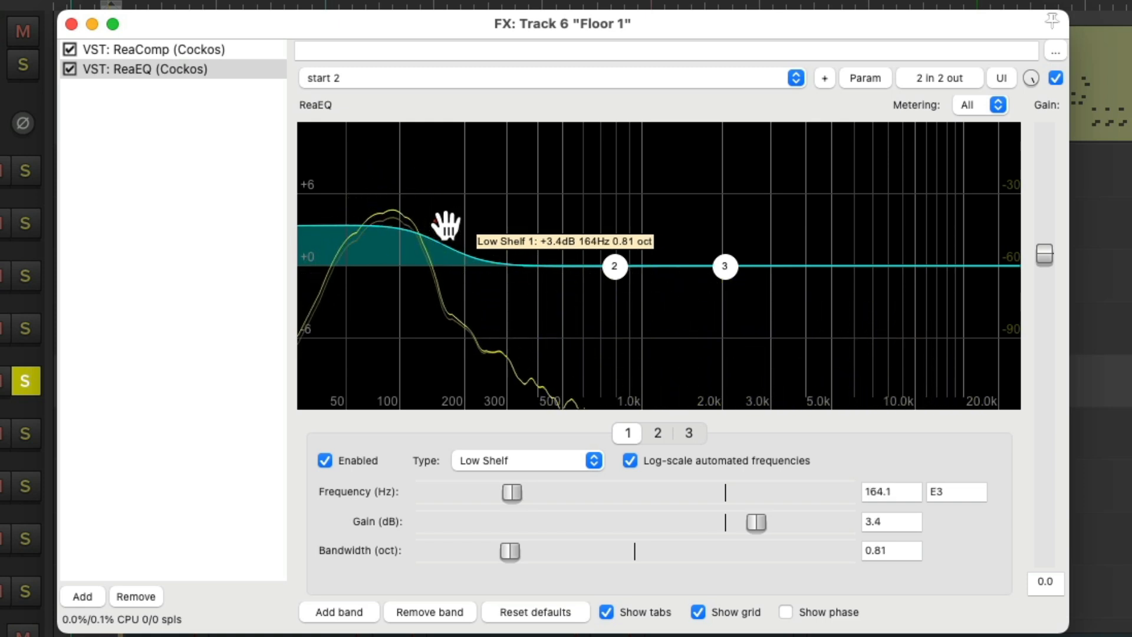
left_click_drag(613, 264, 615, 290)
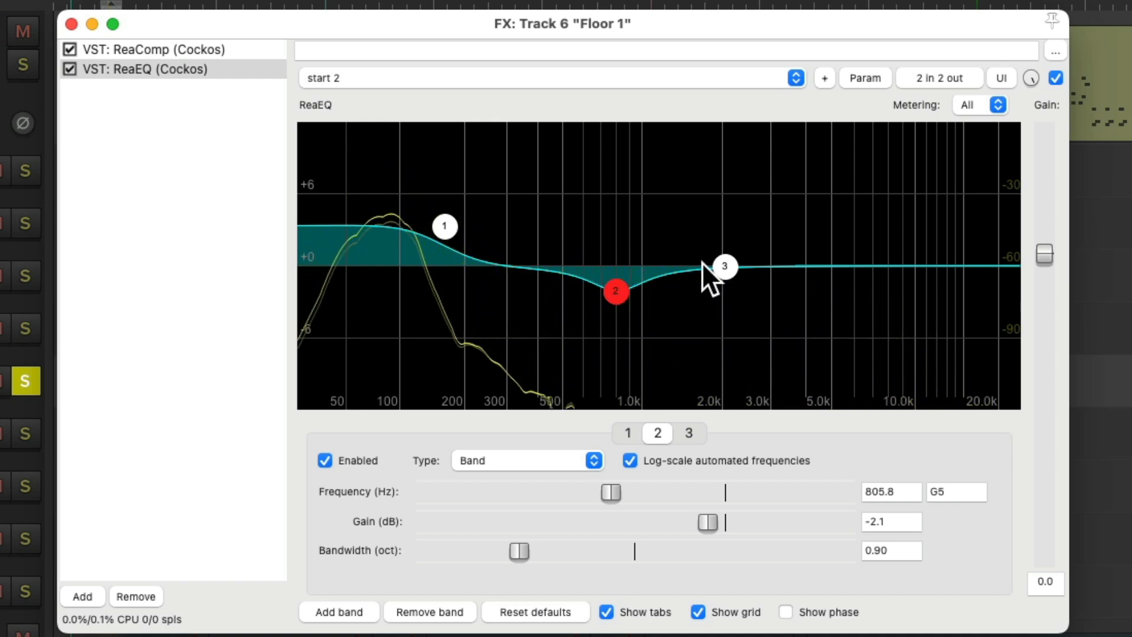
left_click_drag(721, 264, 724, 242)
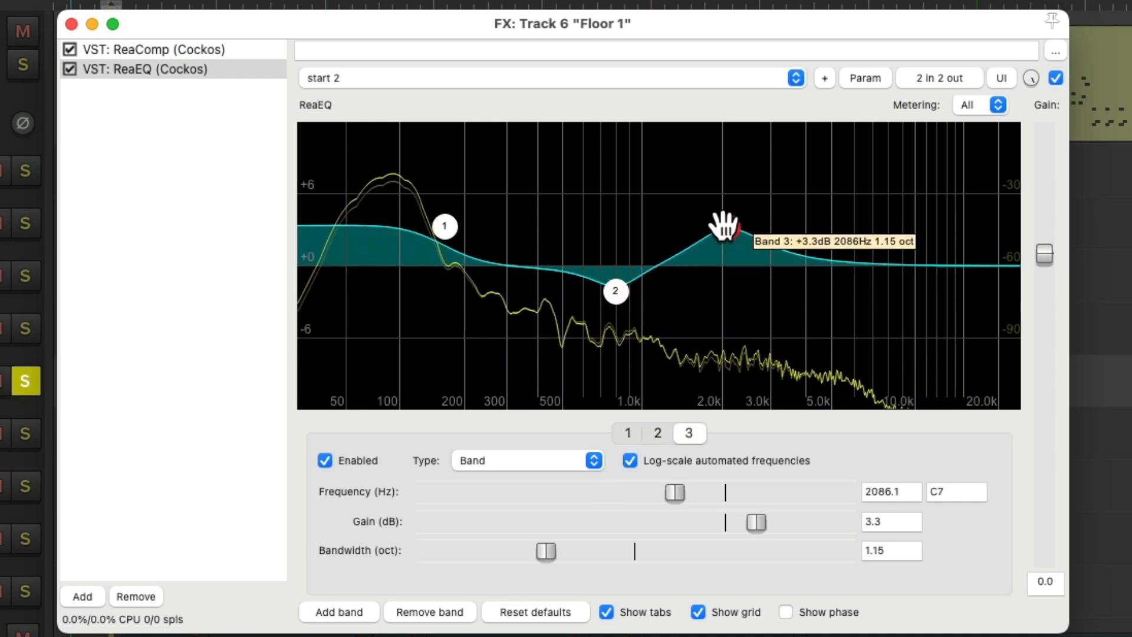
left_click_drag(729, 219, 704, 247)
- Close Floor 1's effects window, unsolo the track and stop playback
left_click(71, 23)
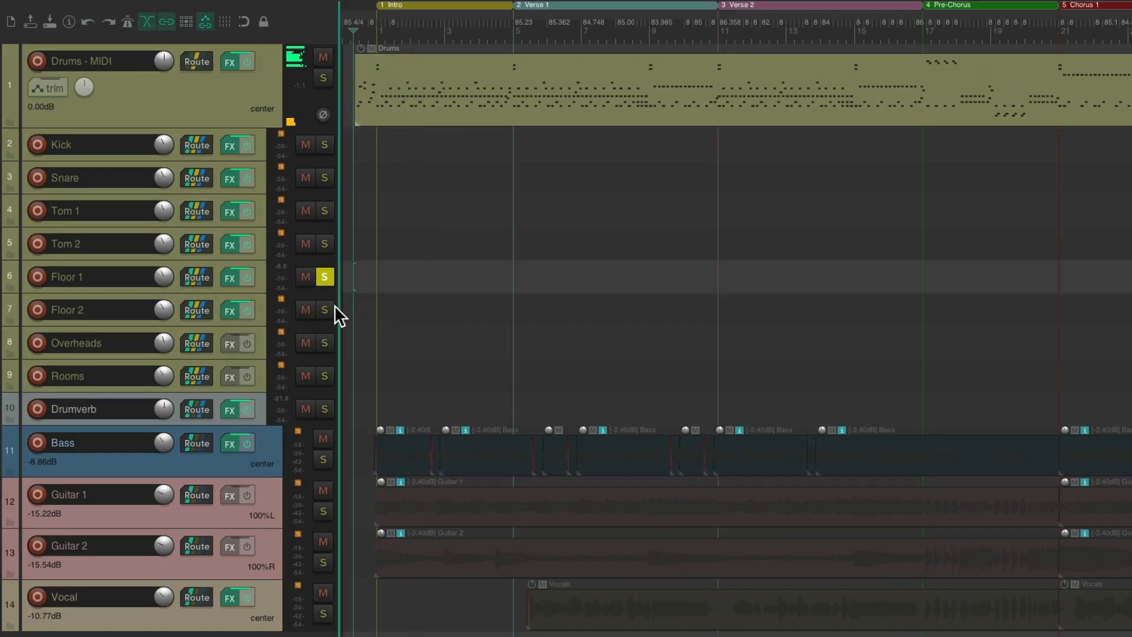
left_click(327, 281)
key("space")
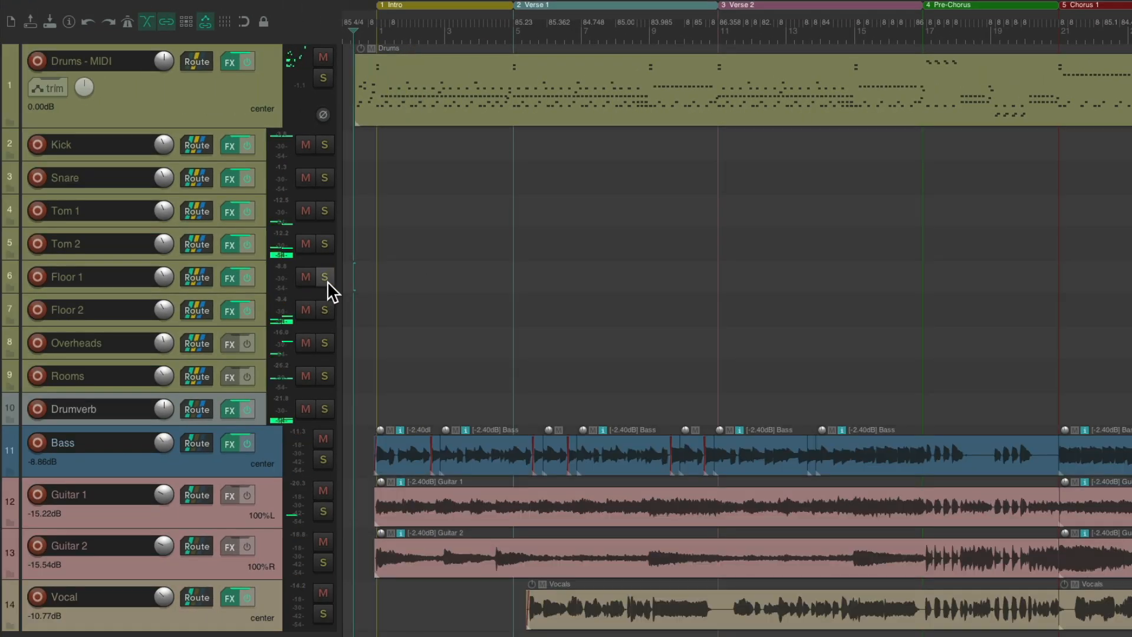